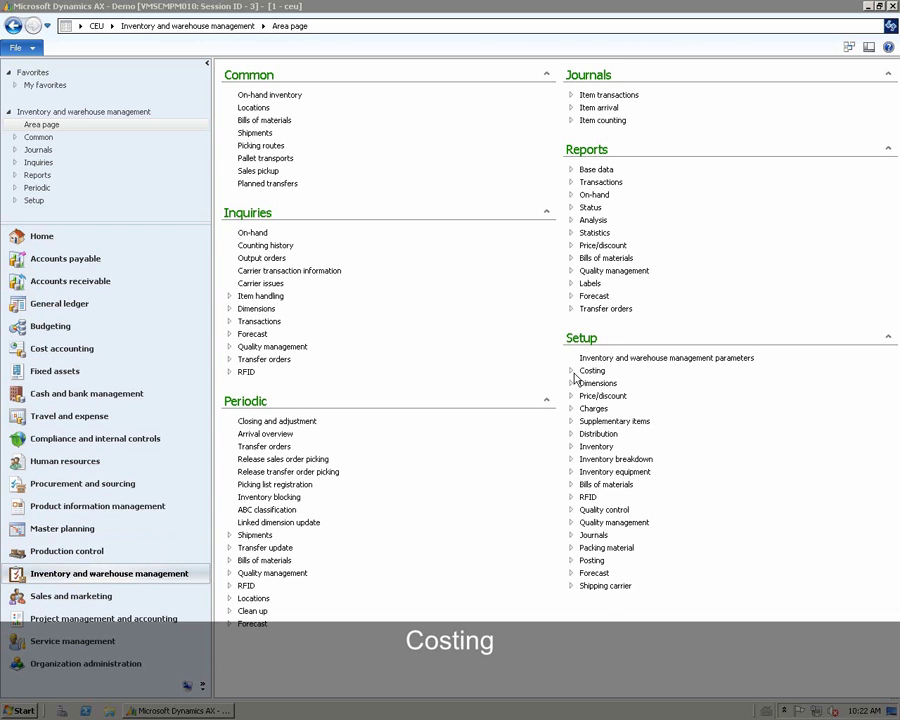
Step: Add inventory value report setup ID 10, 'Inv + Average unit cost', under Costing and save it
click(571, 372)
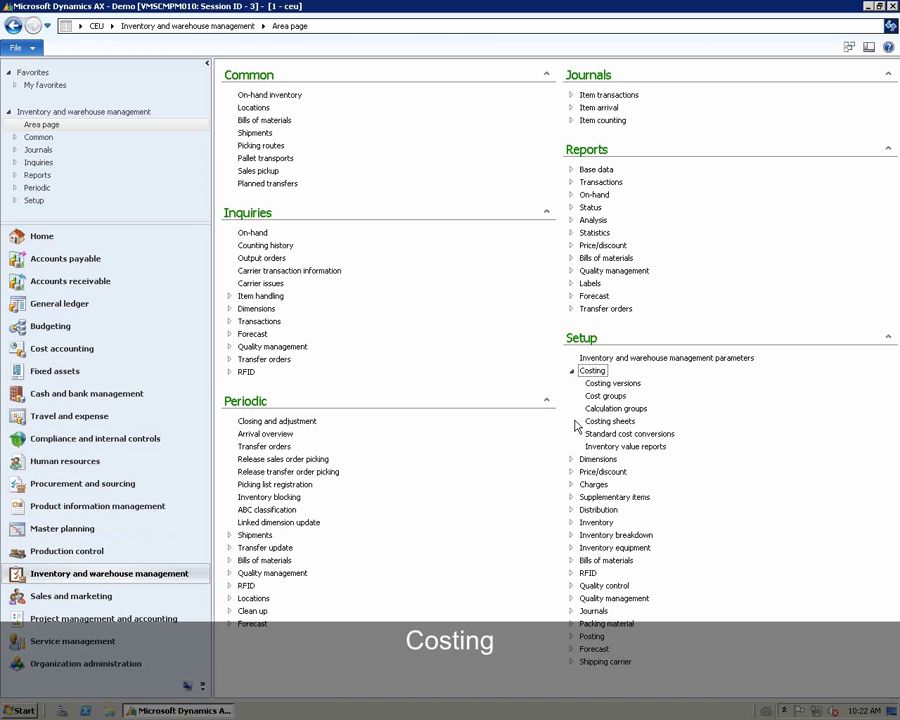
click(613, 446)
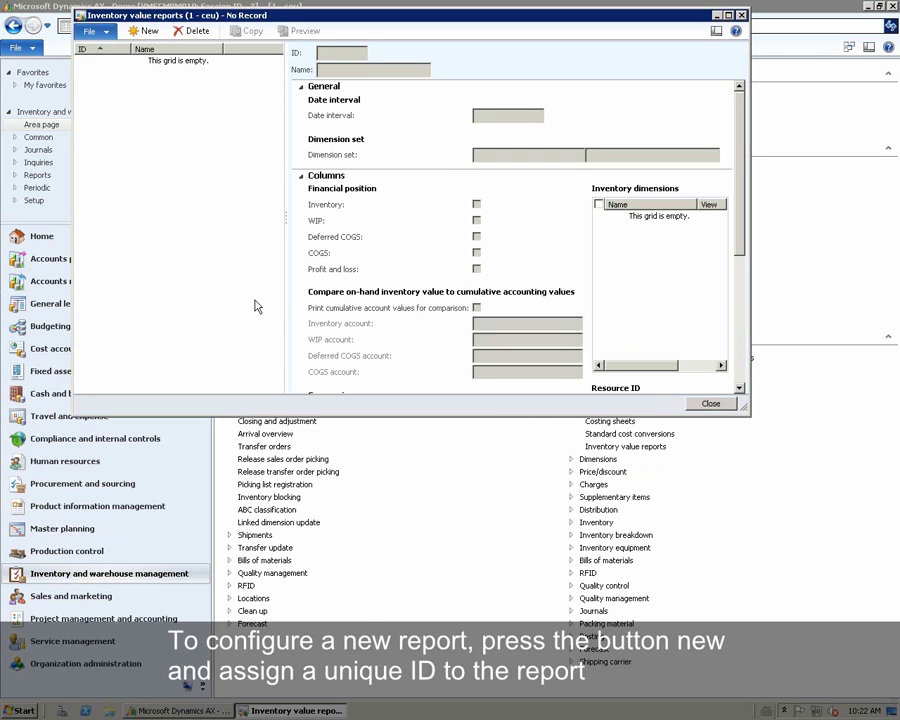
click(148, 35)
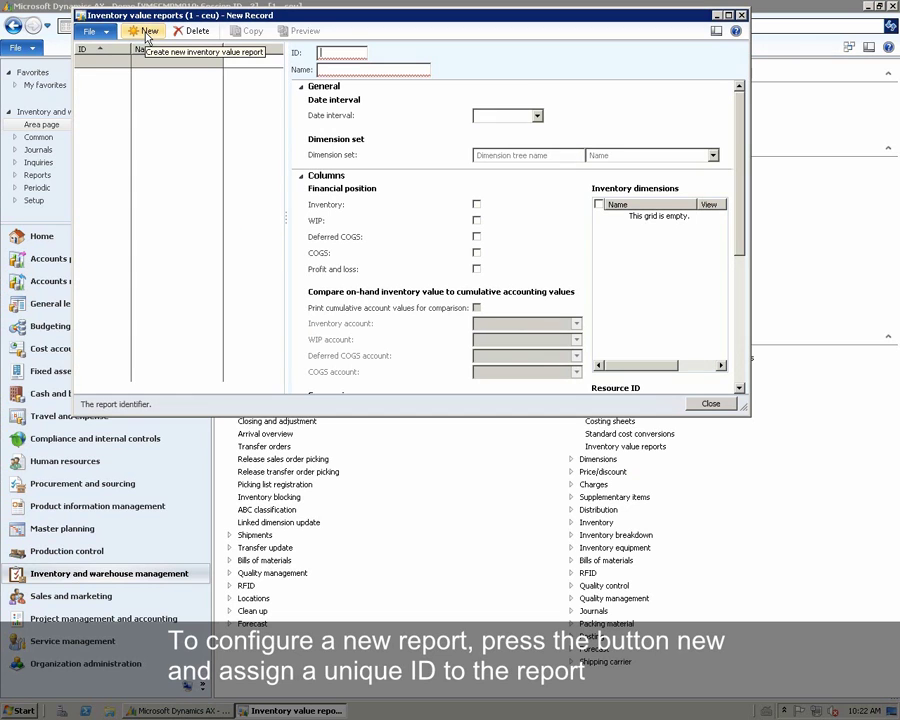
text(10)
click(324, 69)
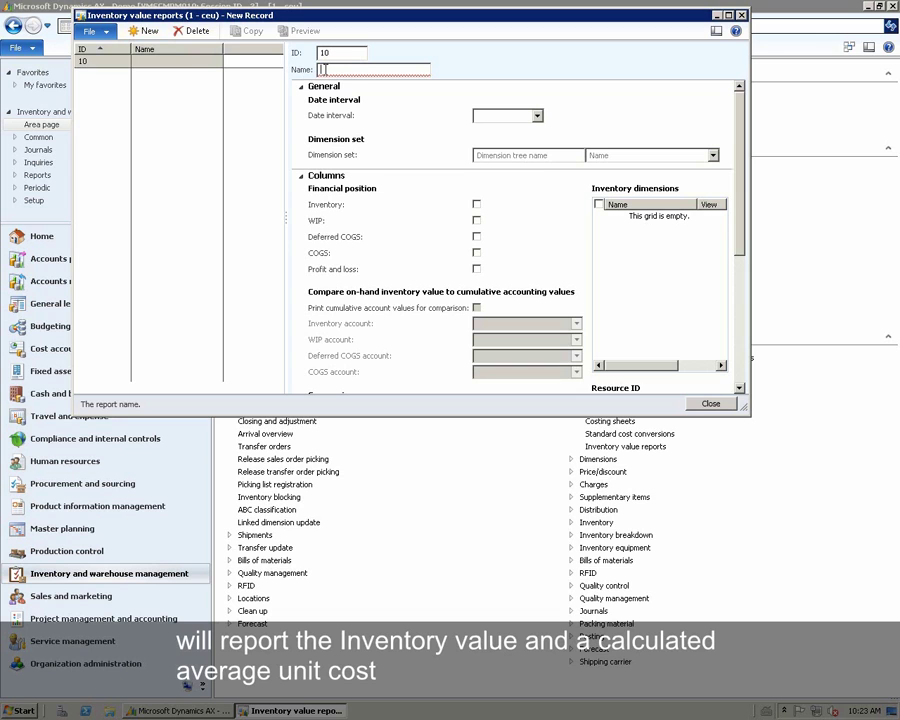
text(Inv + Average)
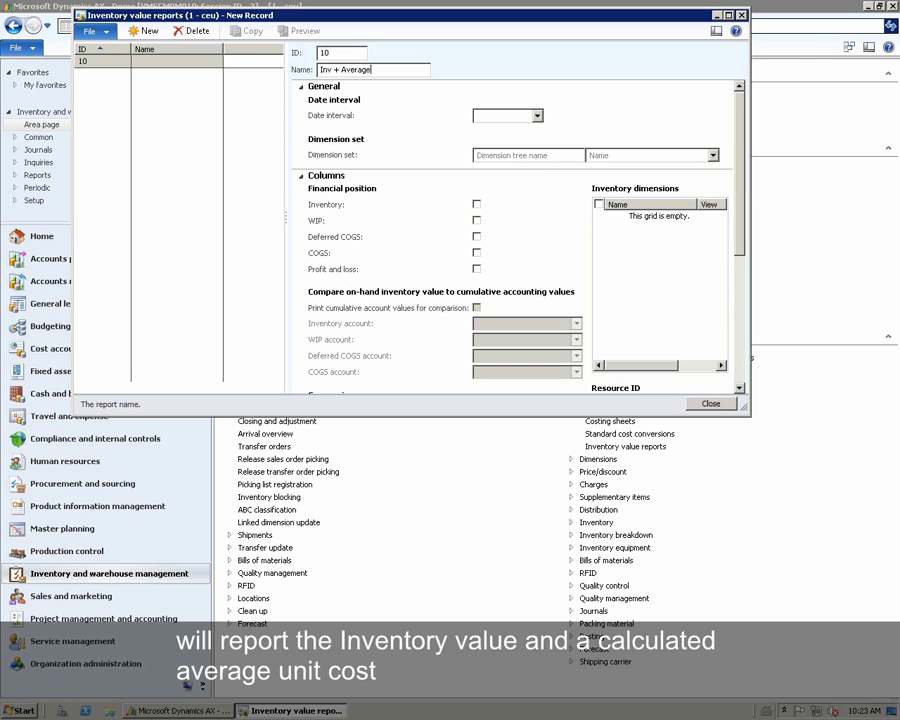
text( unit cost)
key(ctrl+s)
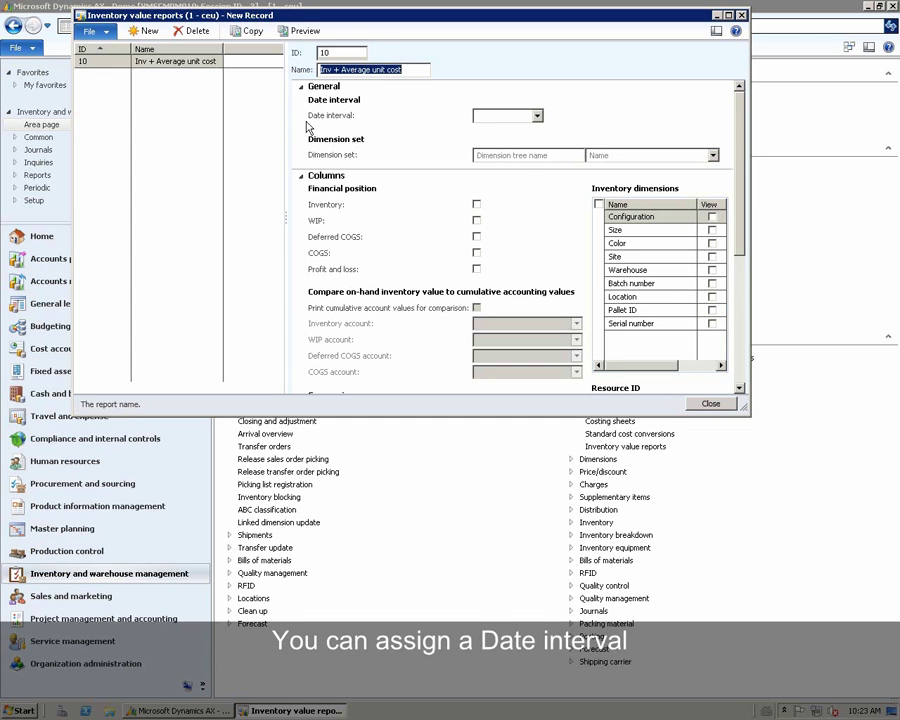
Step: Set report 10's date interval to CP (current period) and enlarge the form
click(537, 116)
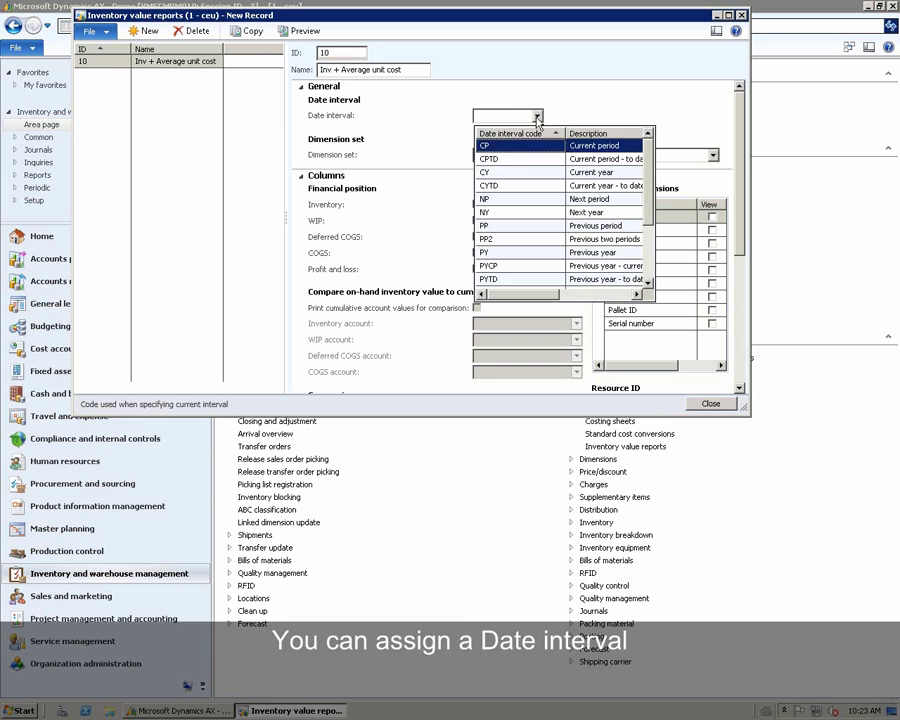
click(503, 149)
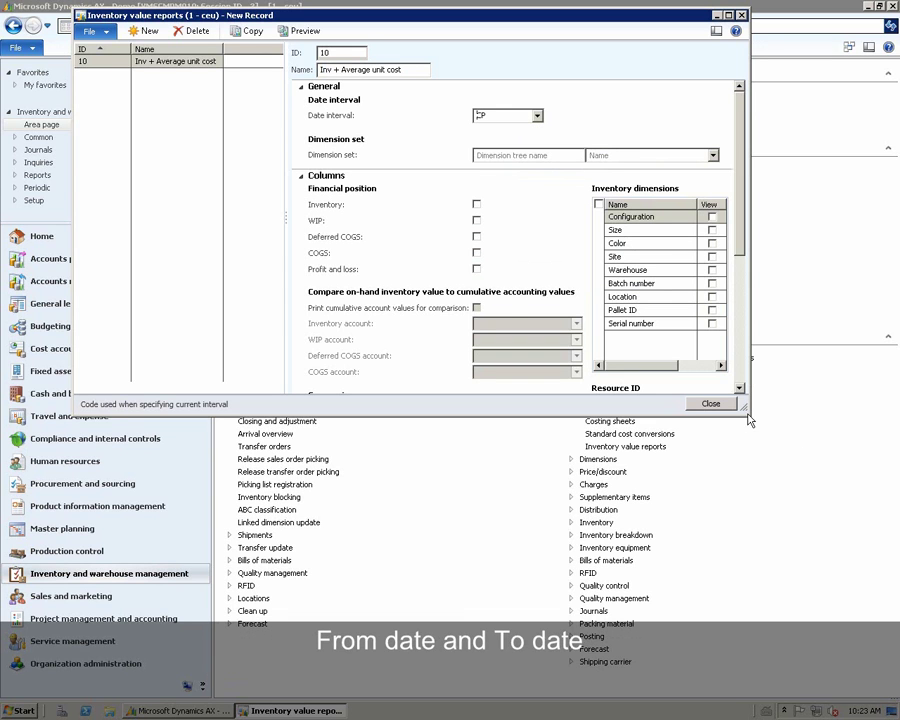
drag(743, 404, 820, 637)
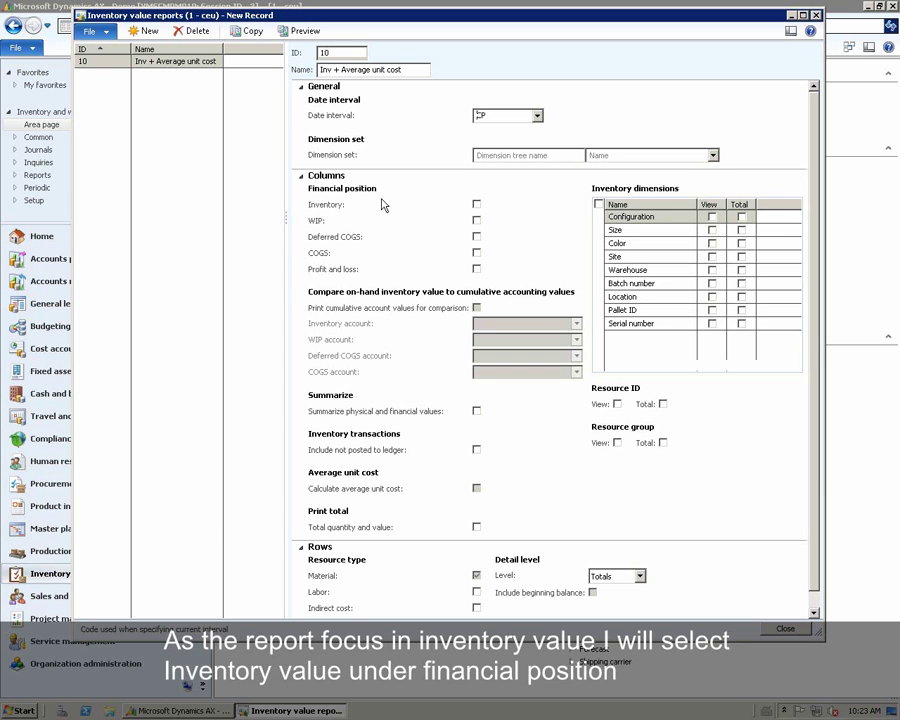
Step: Enable Inventory, summarized values, Resource ID and Resource group views, and average unit cost, then close
click(476, 205)
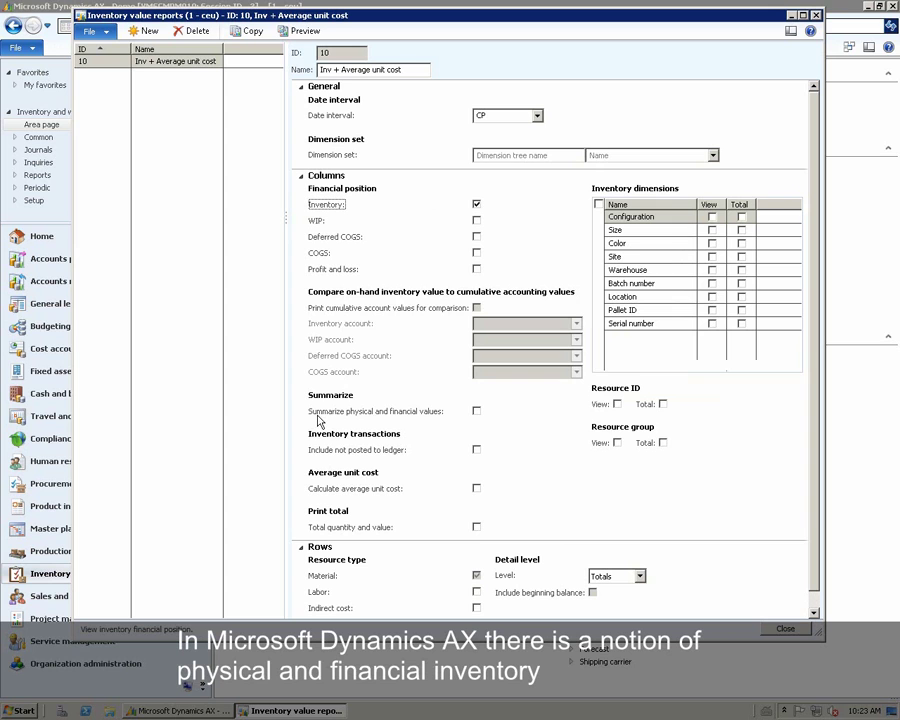
click(477, 411)
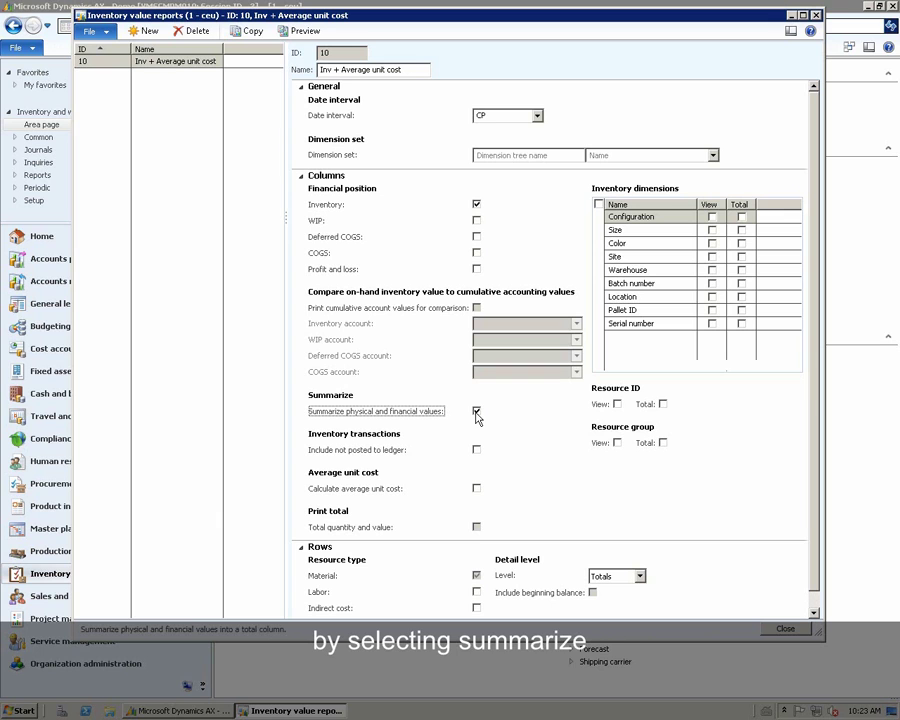
click(617, 405)
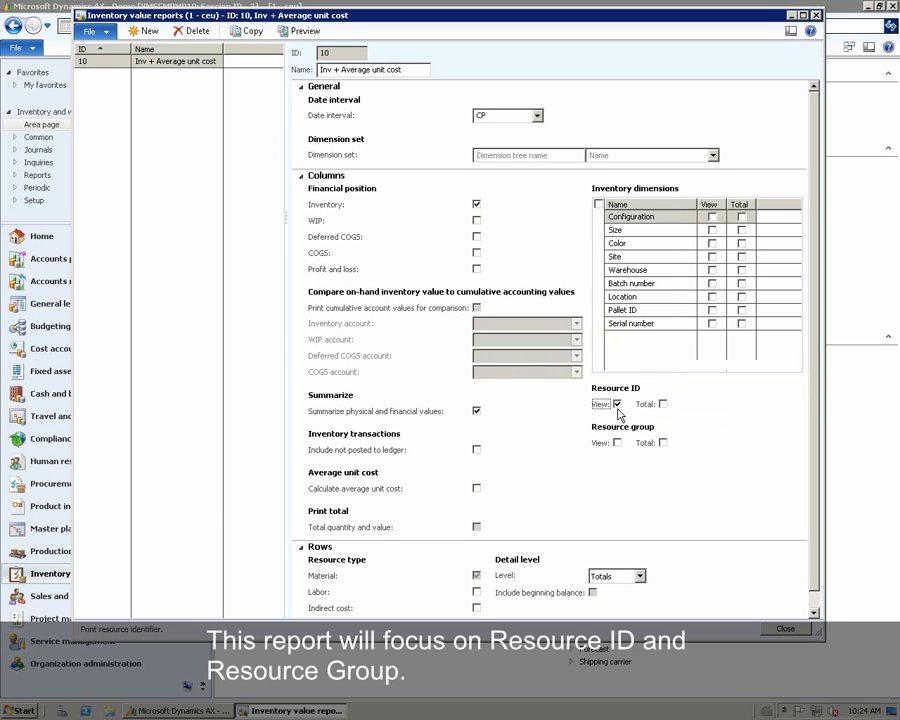
click(617, 443)
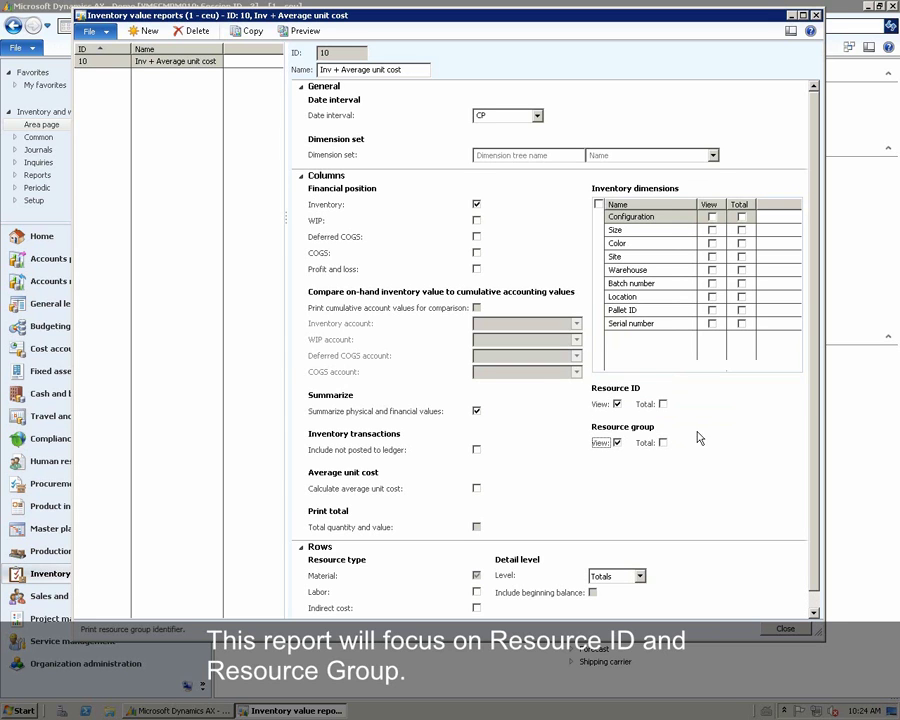
scroll(811, 411, down, 1)
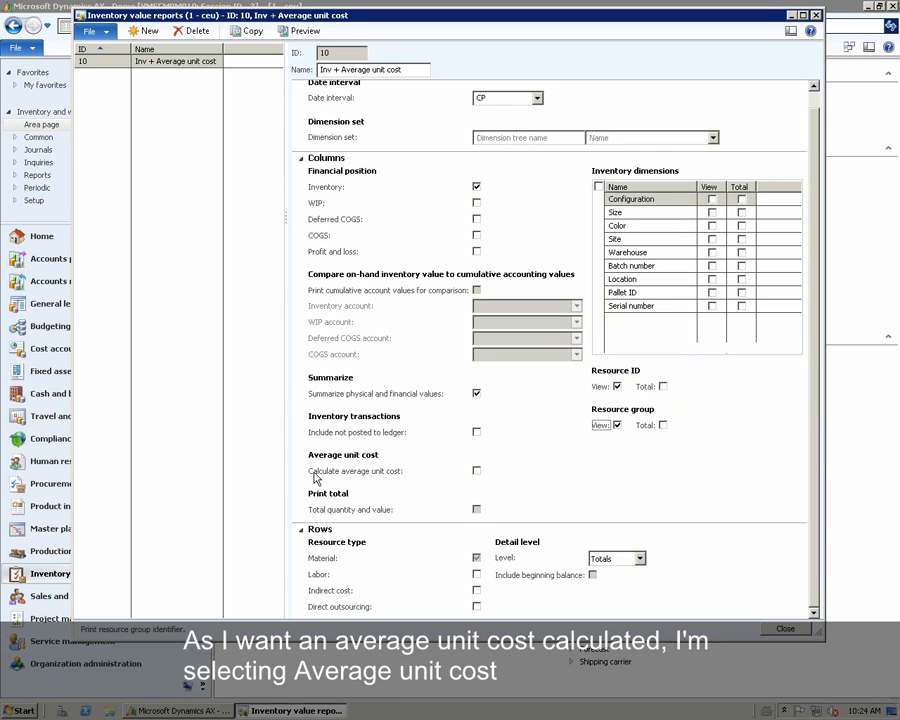
click(476, 471)
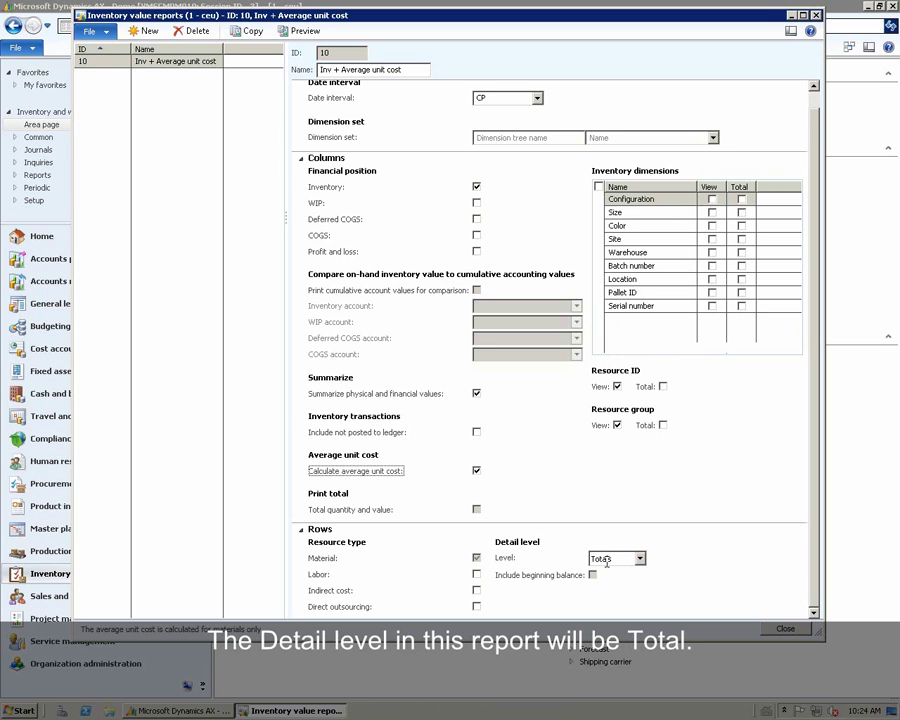
click(785, 629)
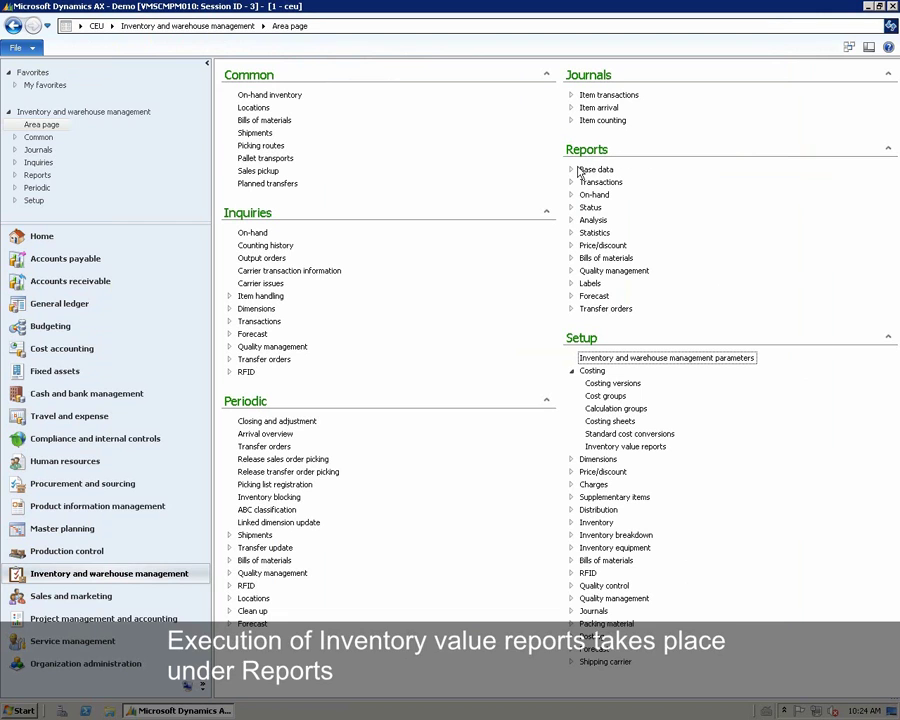
Step: Open the Inventory value report from Reports > Status > Inventory value
click(571, 208)
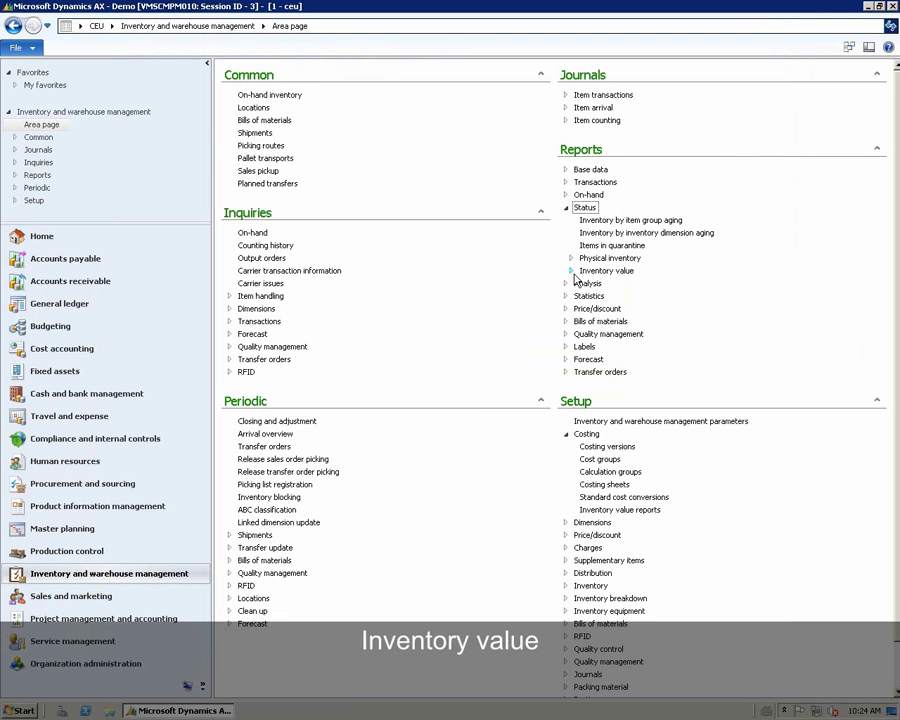
click(572, 274)
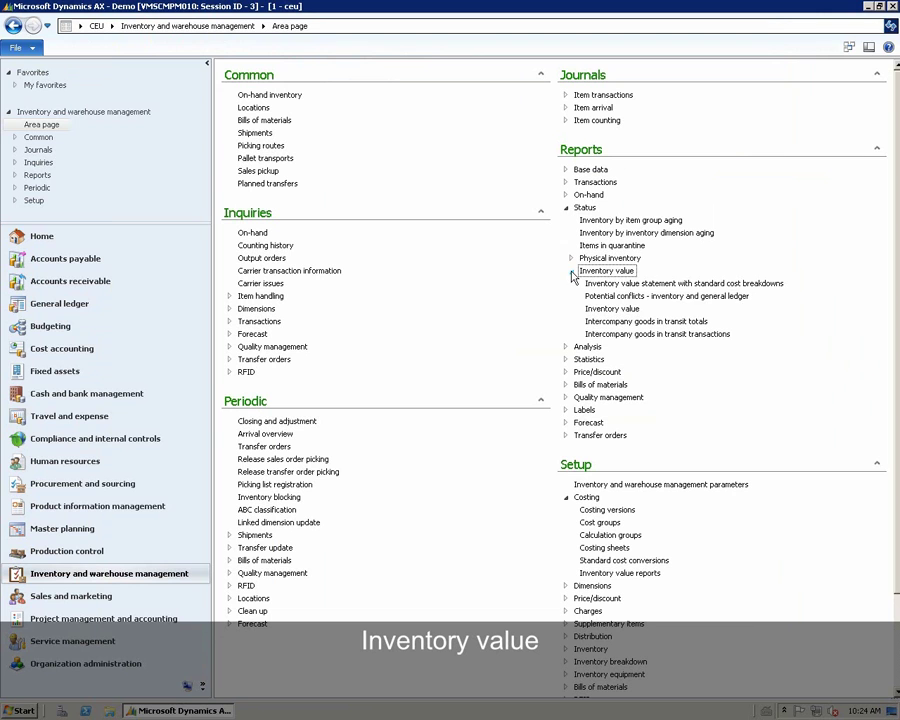
click(608, 309)
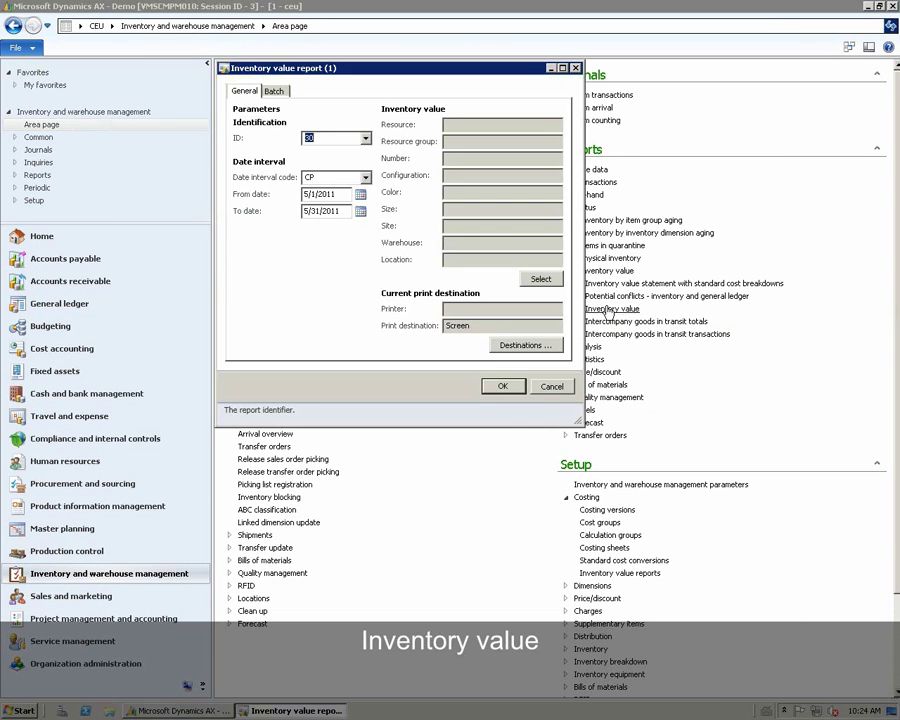
Step: Run report 10 for interval CP (5/1/2011–5/31/2011) with output to Screen
click(365, 138)
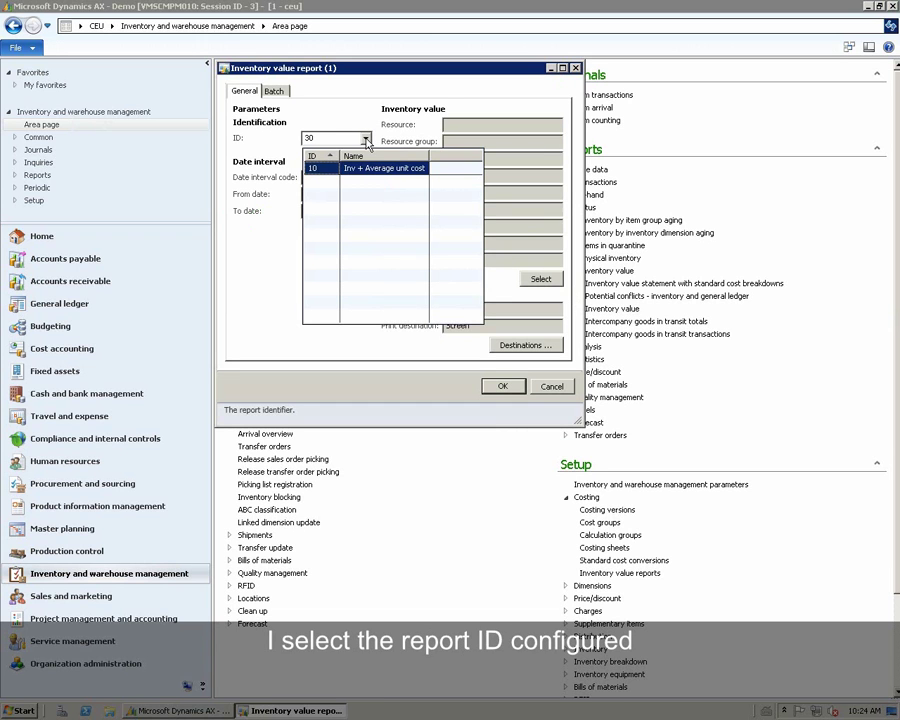
click(317, 170)
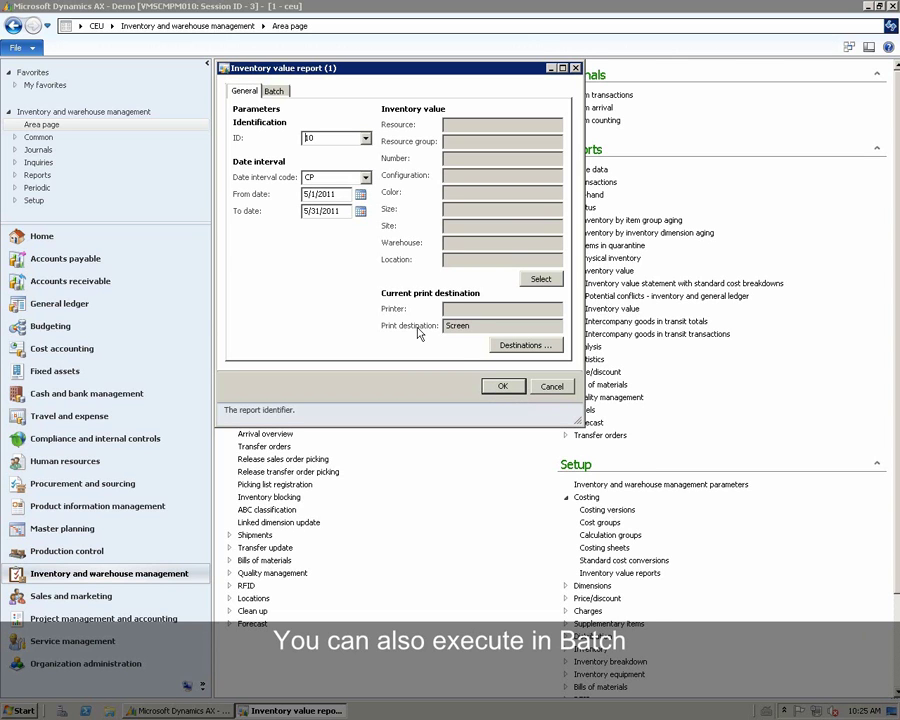
click(276, 92)
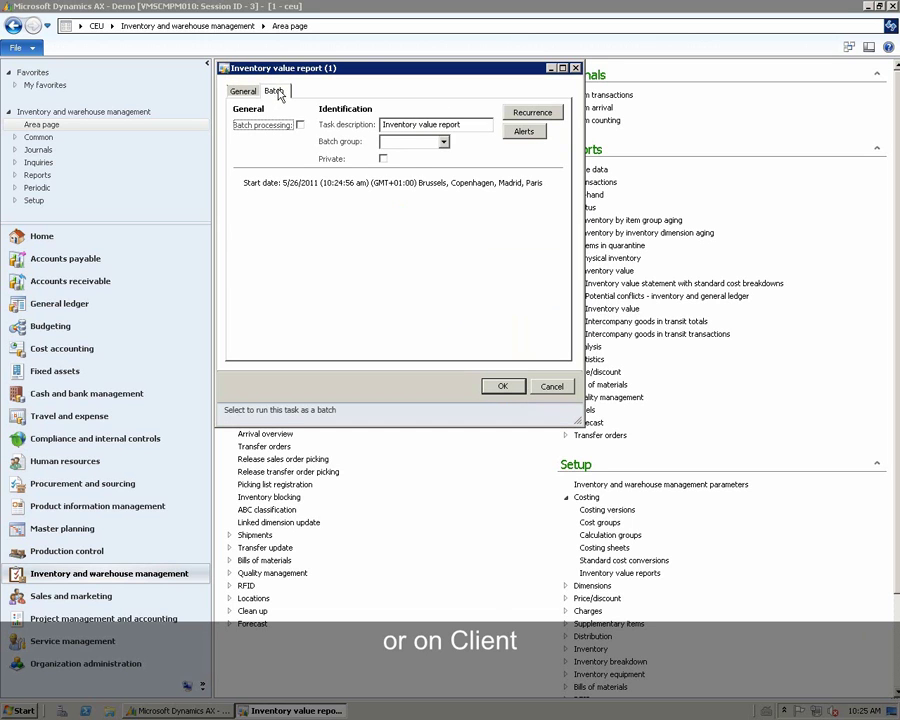
click(242, 91)
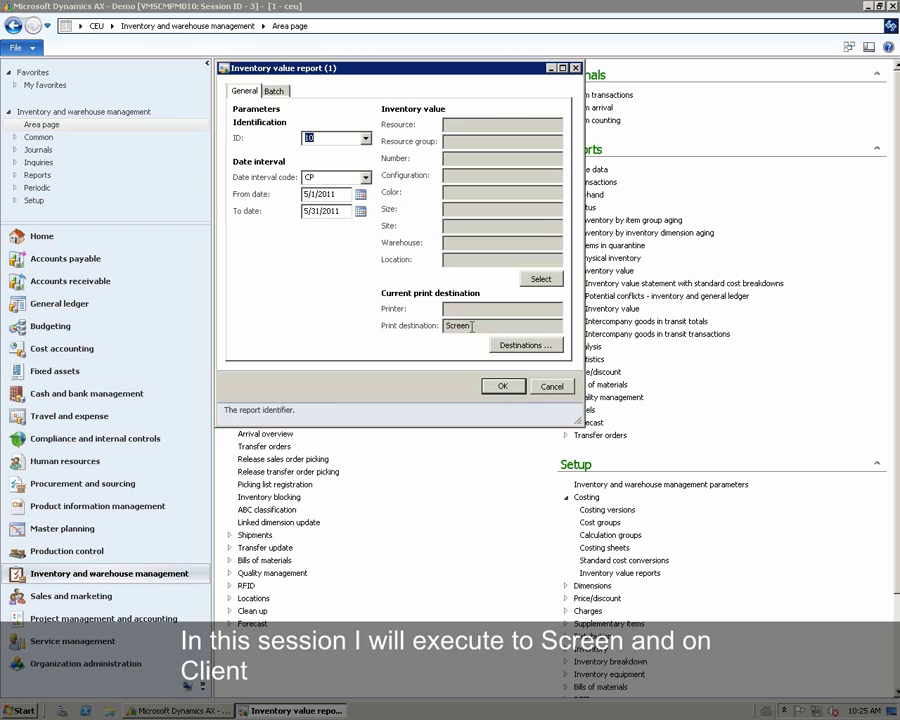
click(515, 393)
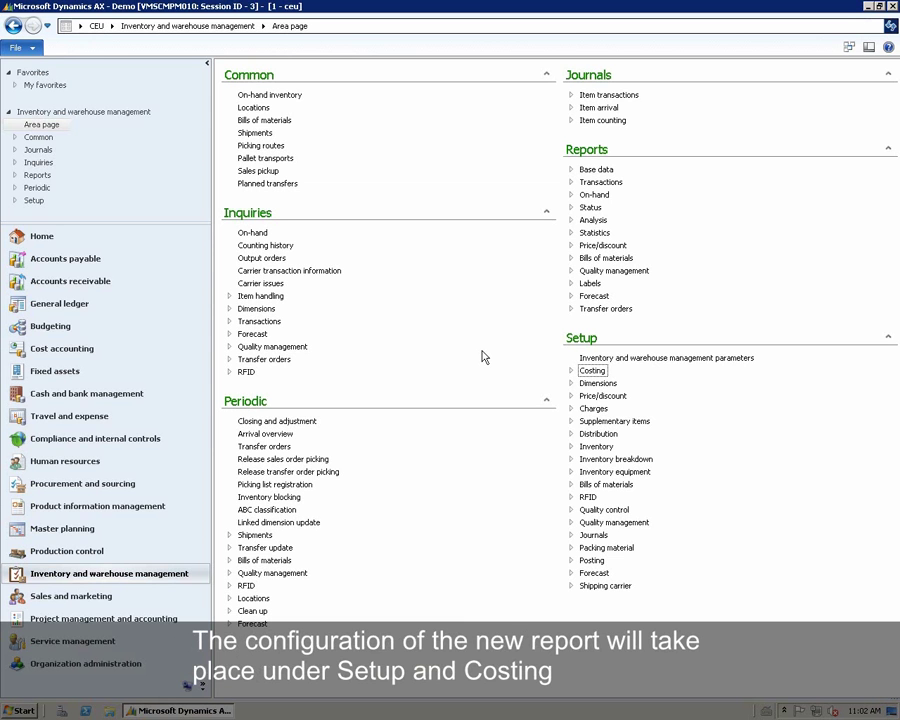
Step: Copy report 10 into new setup ID 10+1 named 'Inv+ Average unit cost per site'
click(571, 370)
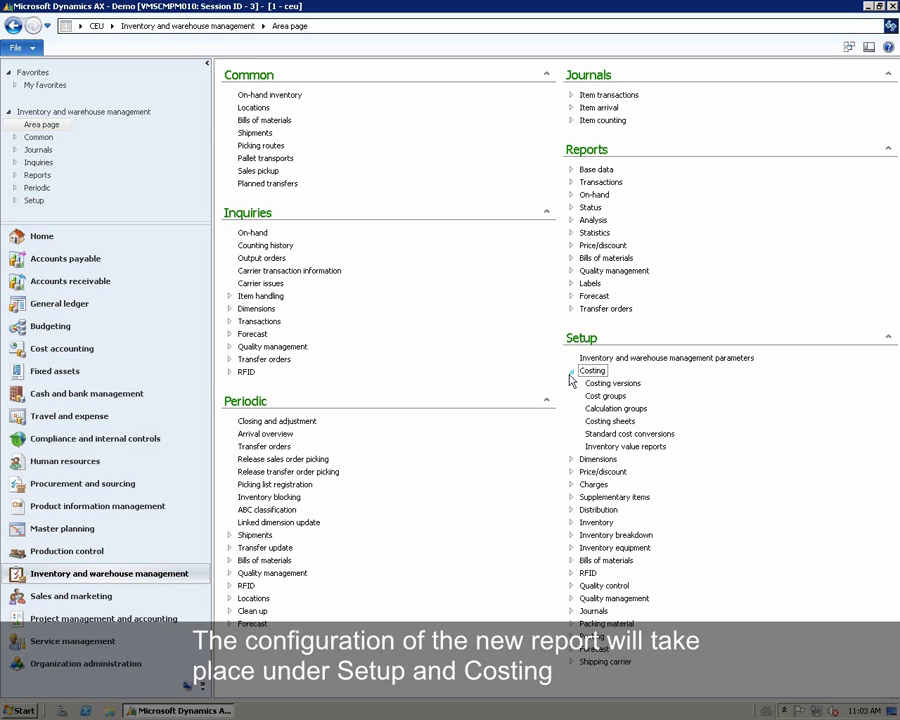
click(607, 447)
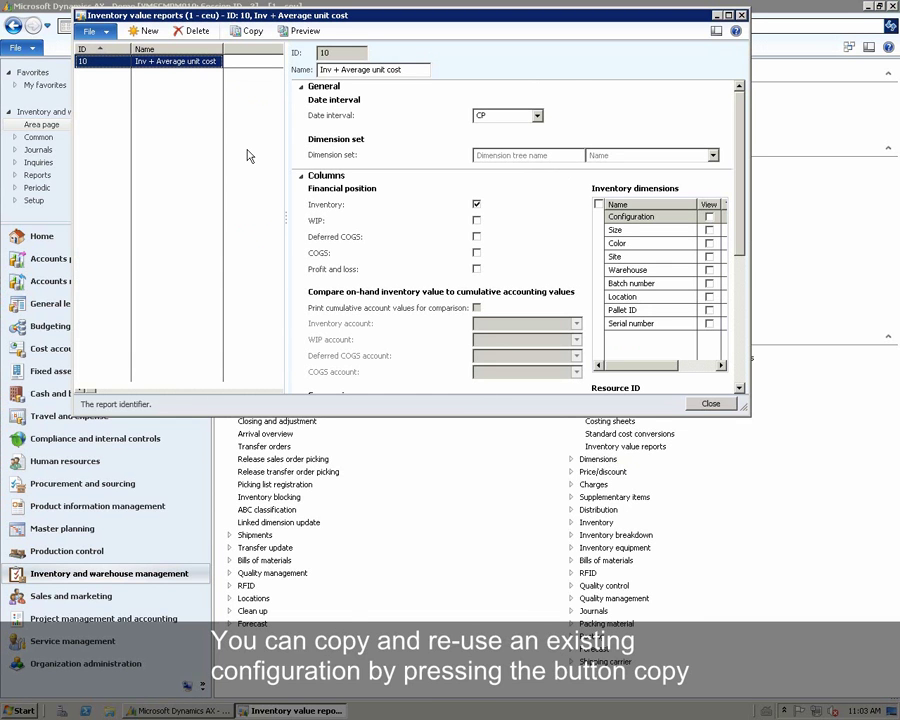
click(250, 31)
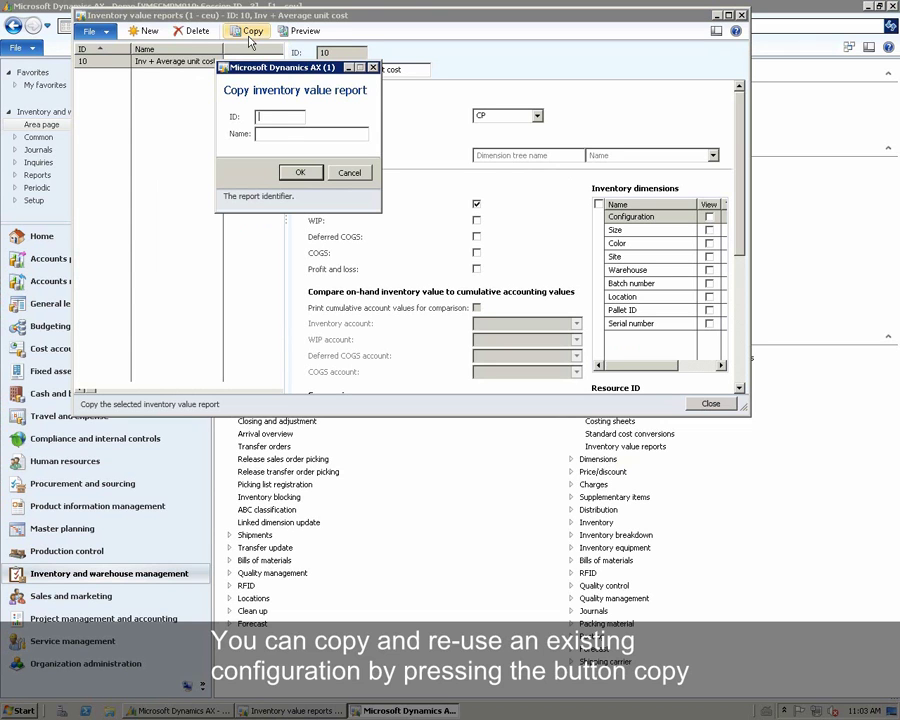
text(10+1)
key(Tab)
text(I)
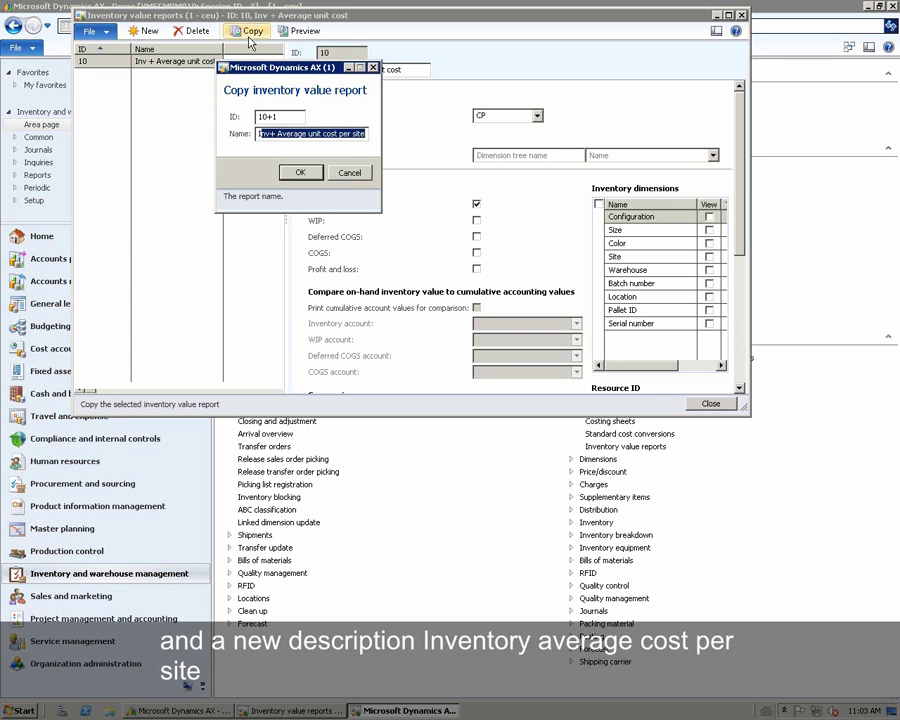
click(303, 174)
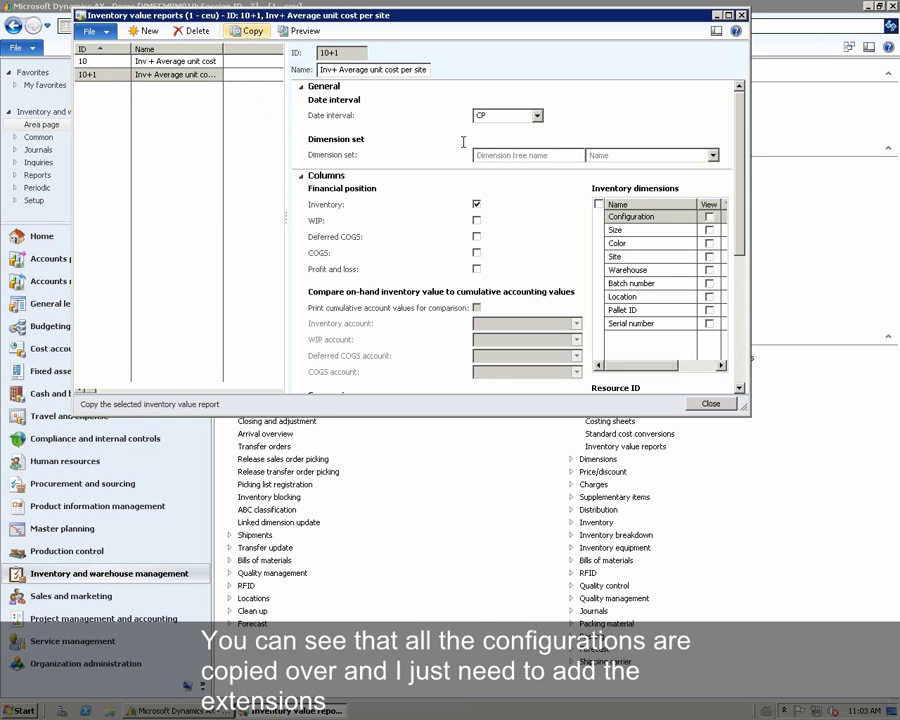
Step: Set report 10+1 to view by Site and total per resource ID, then close it
drag(745, 408, 833, 590)
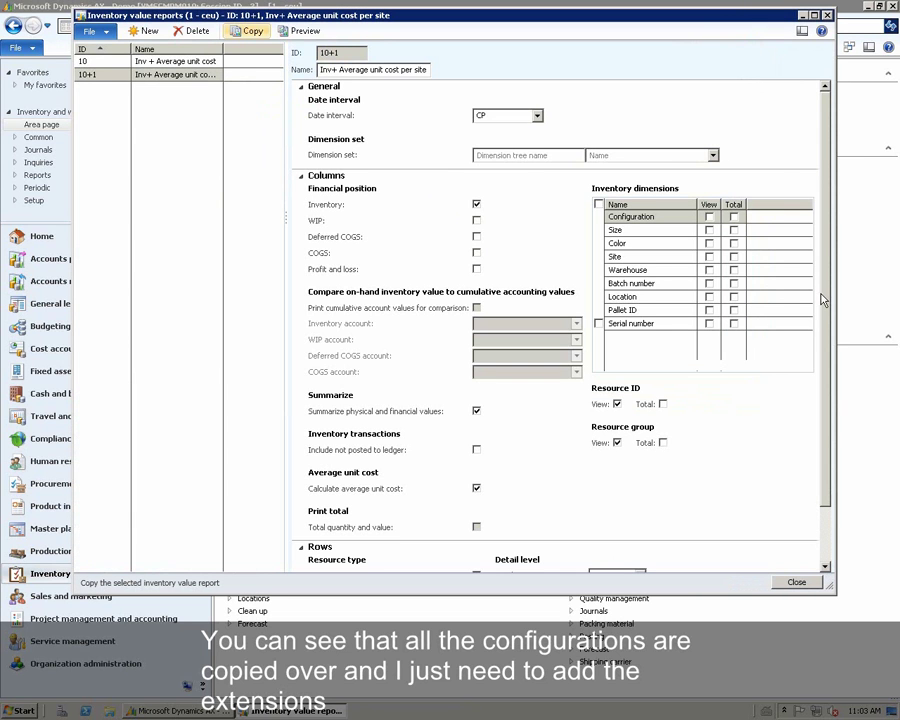
click(709, 258)
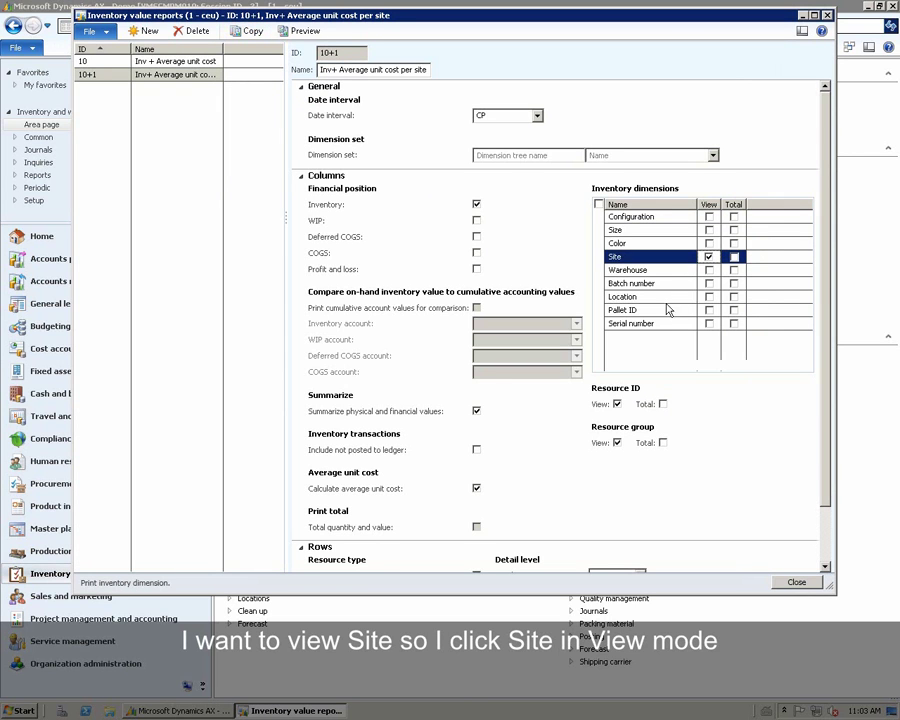
click(663, 404)
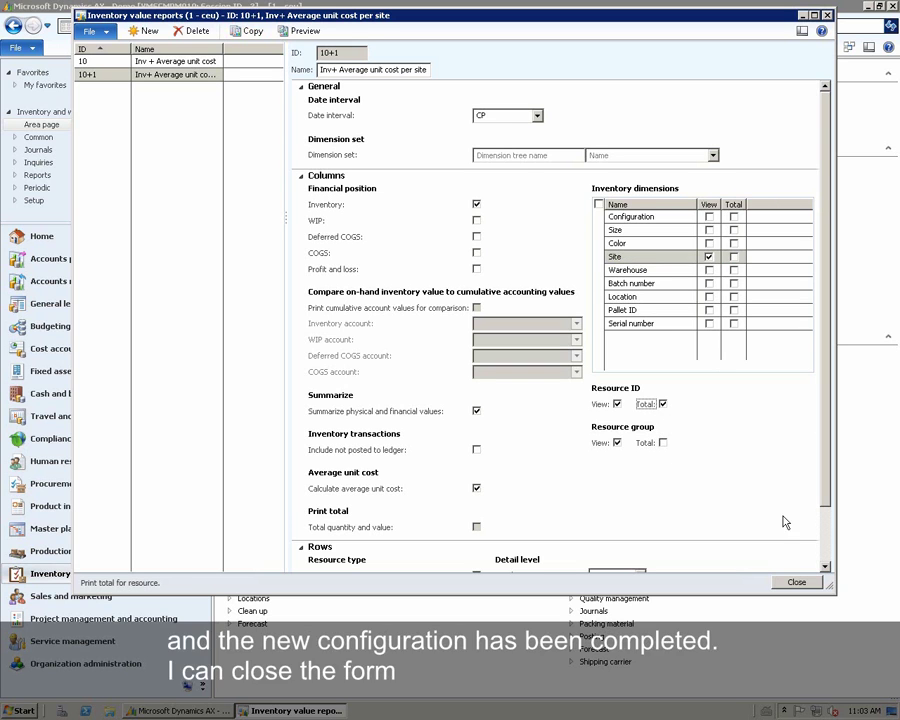
click(796, 583)
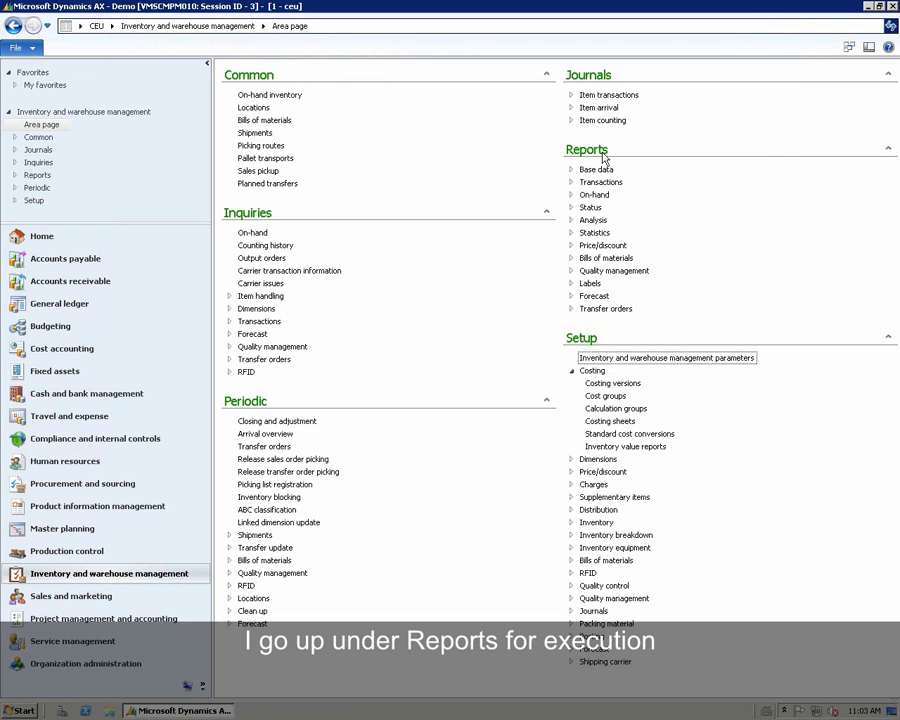
Step: Run the Inventory value report with configuration 10+1 to the screen
click(570, 207)
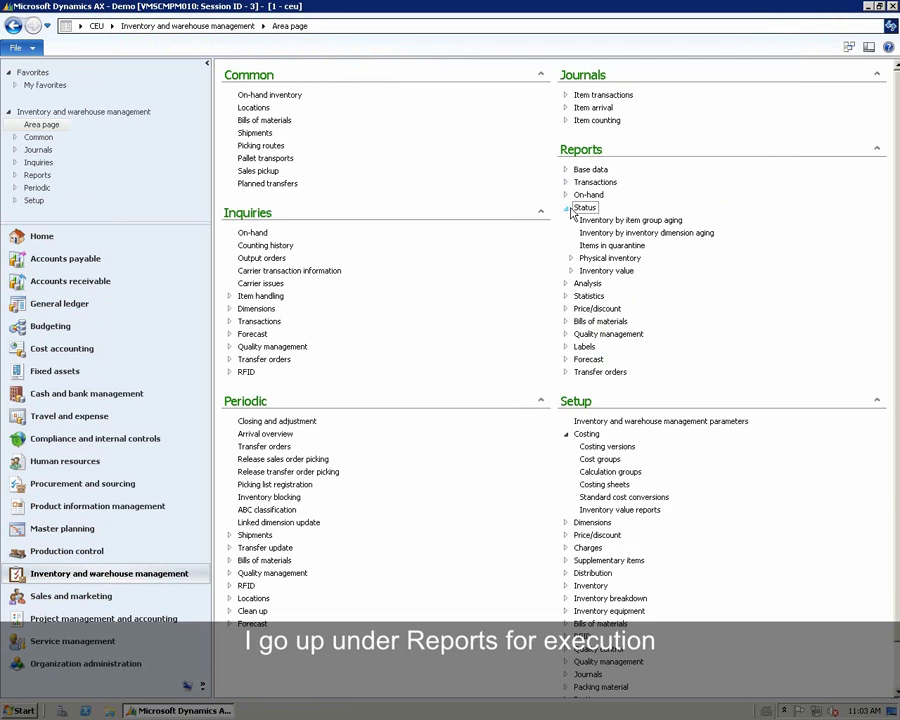
click(572, 271)
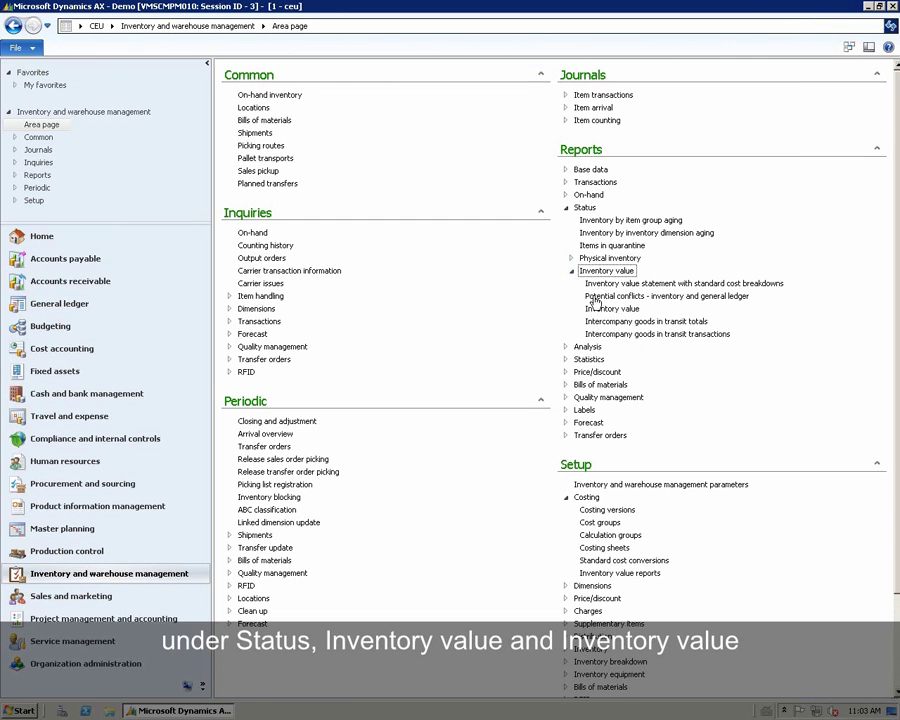
click(604, 310)
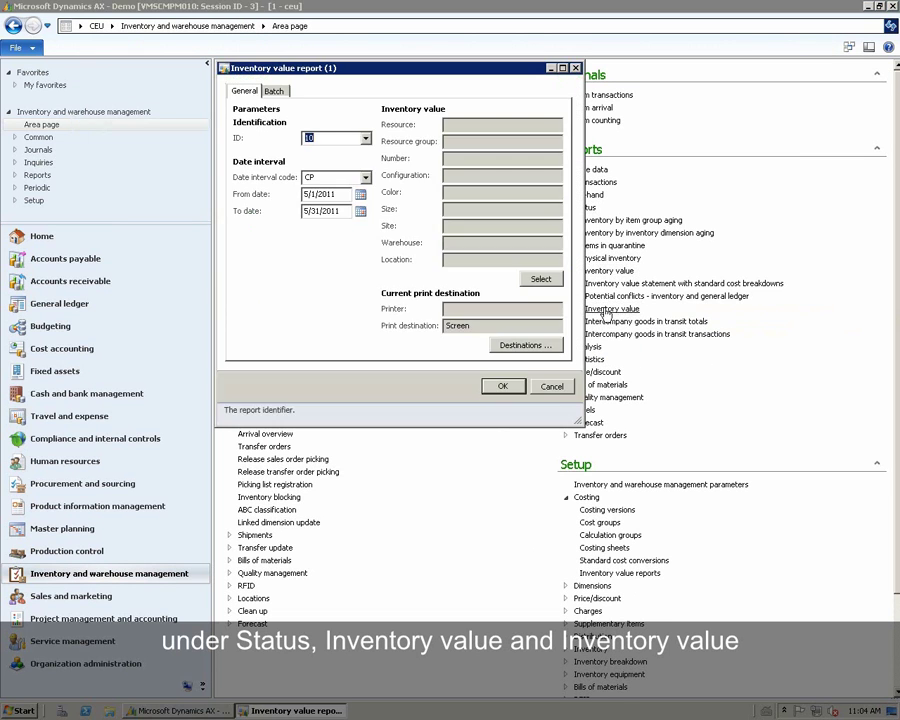
click(366, 140)
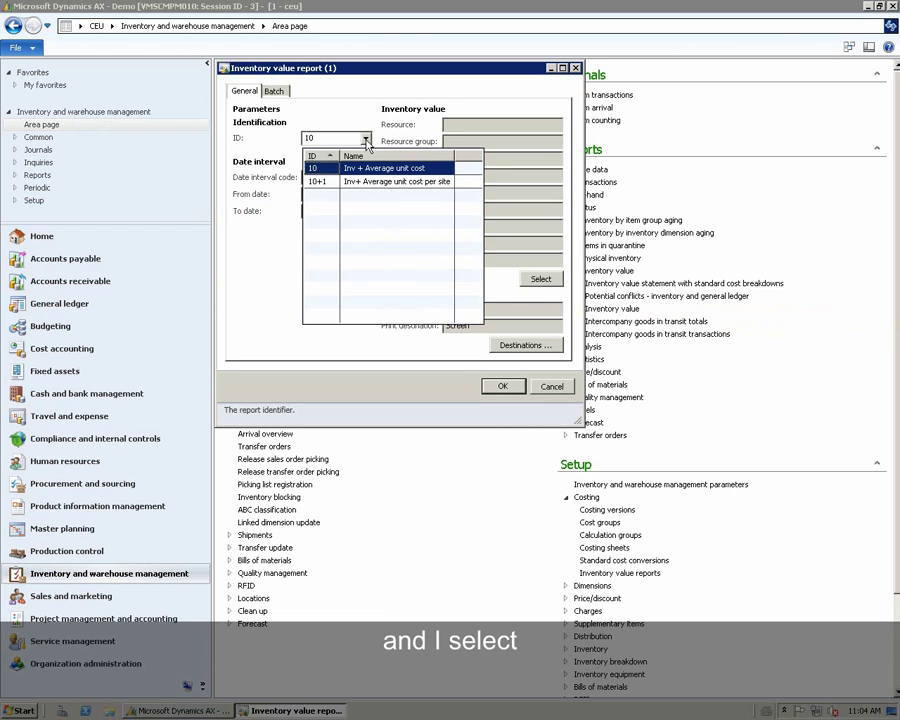
click(319, 181)
click(503, 387)
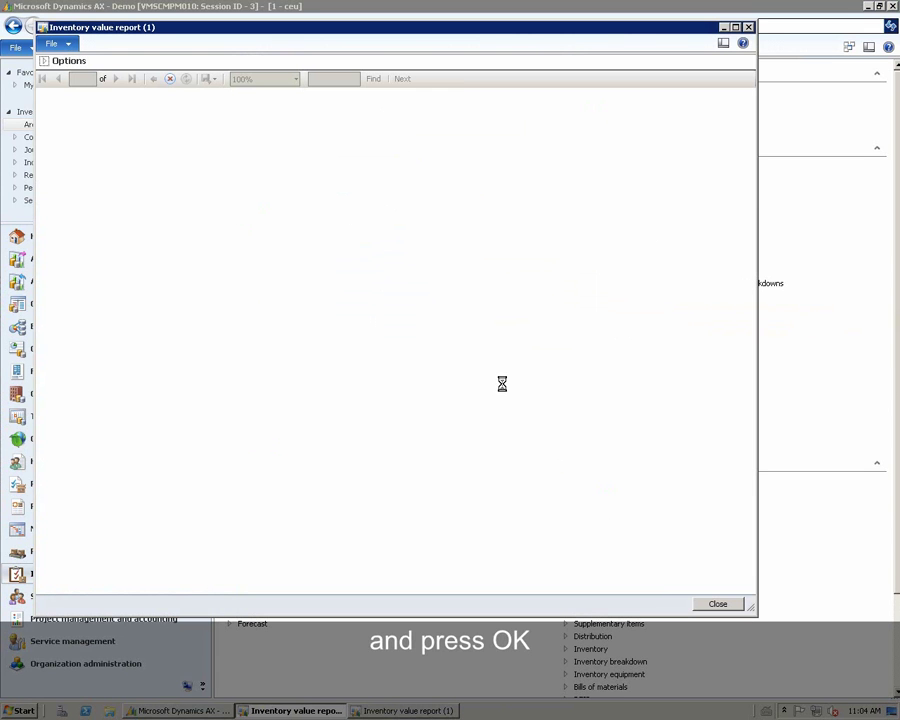
Step: Maximize the report viewer to review inventory values per site
click(735, 27)
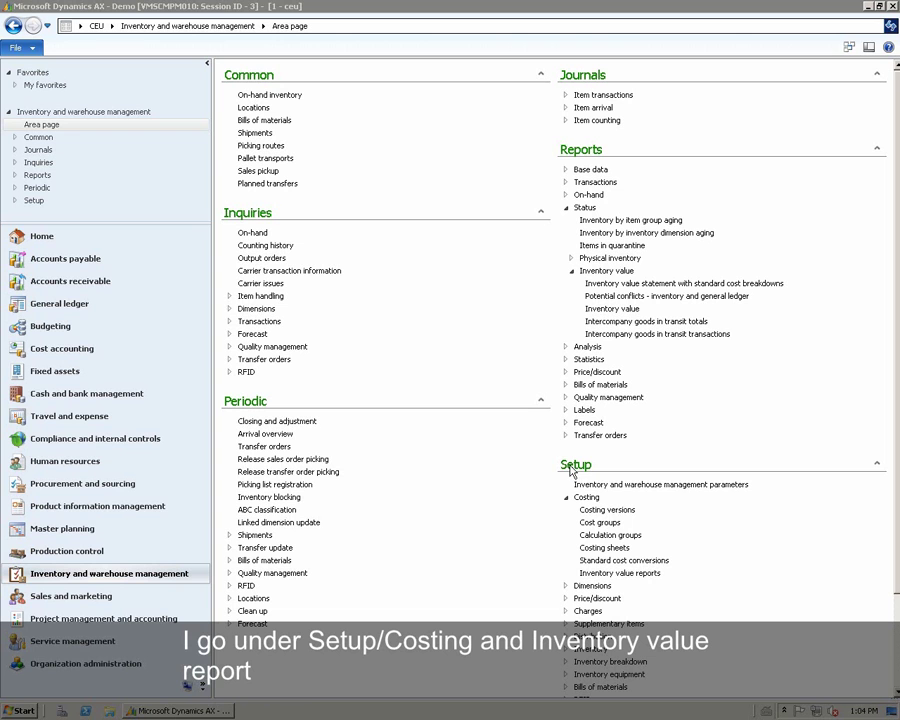
Step: Create report setup ID 20 named 'INV+WIP+GL' and save it
click(600, 573)
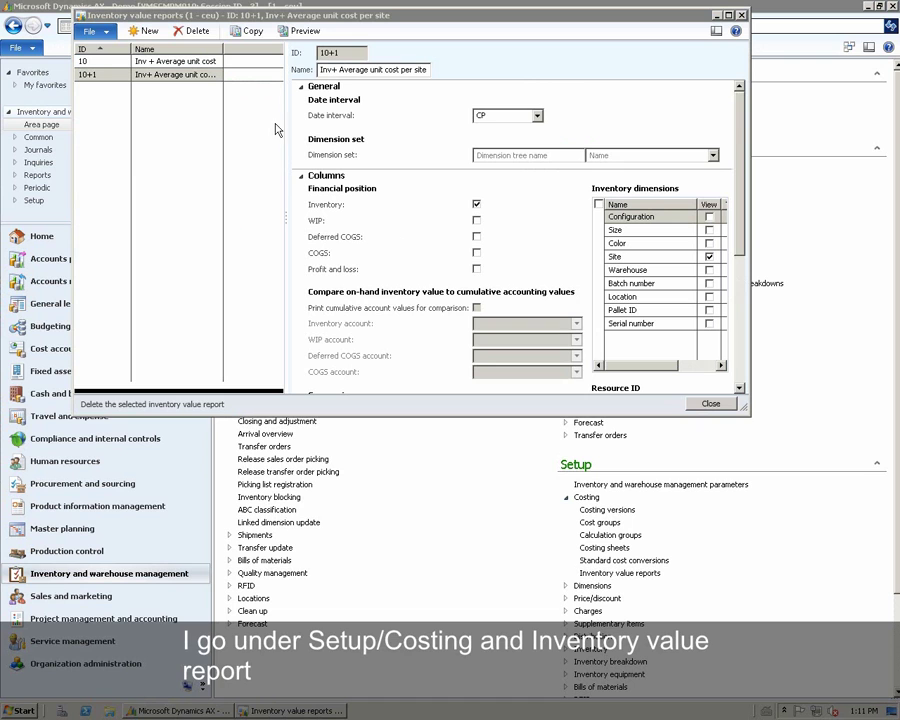
click(147, 32)
text(20)
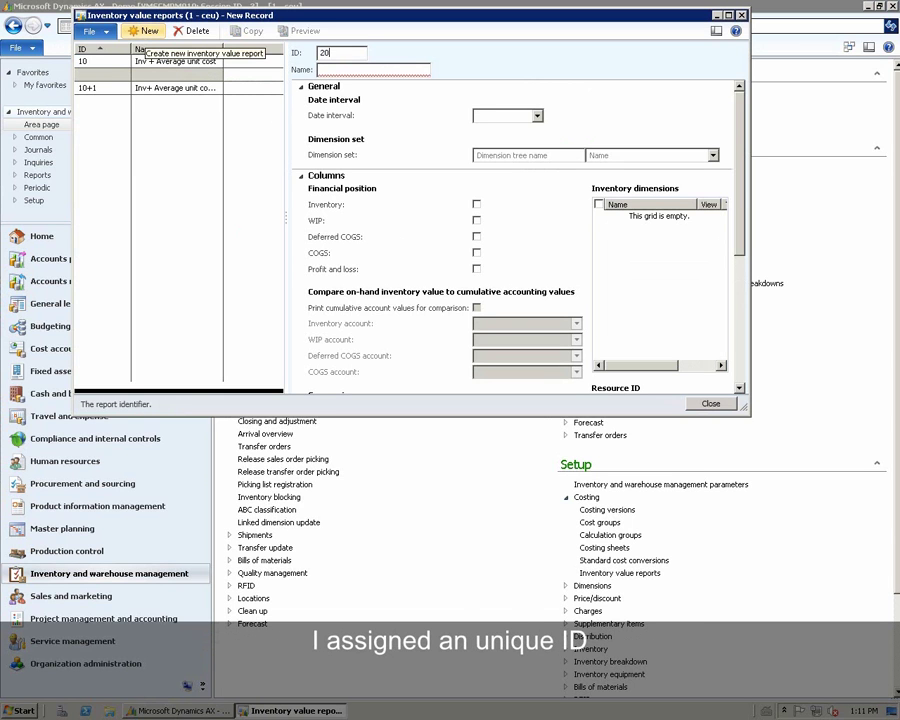
key(Tab)
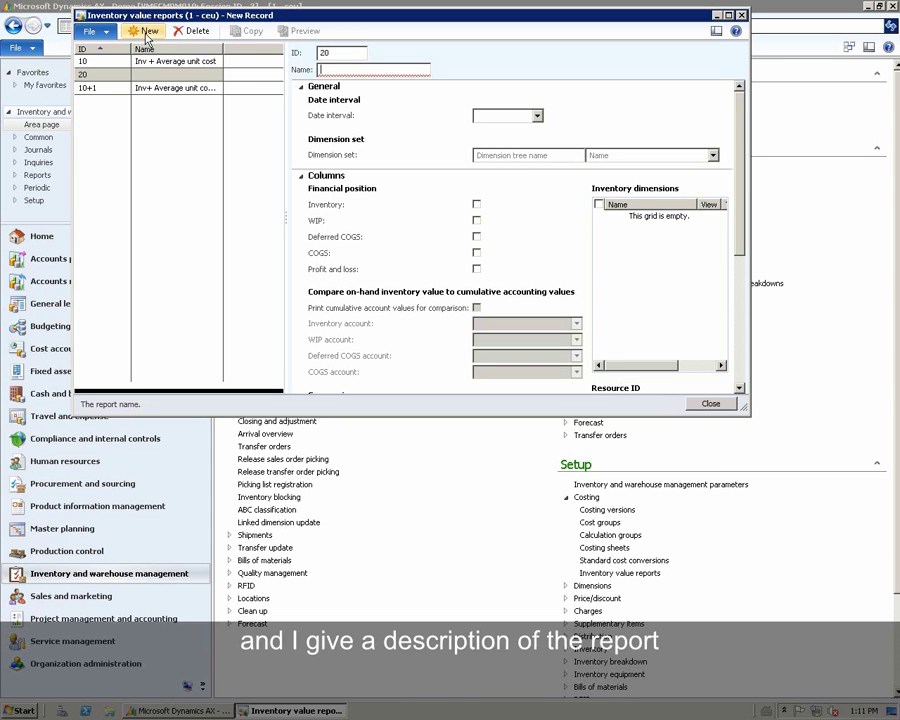
text(IN)
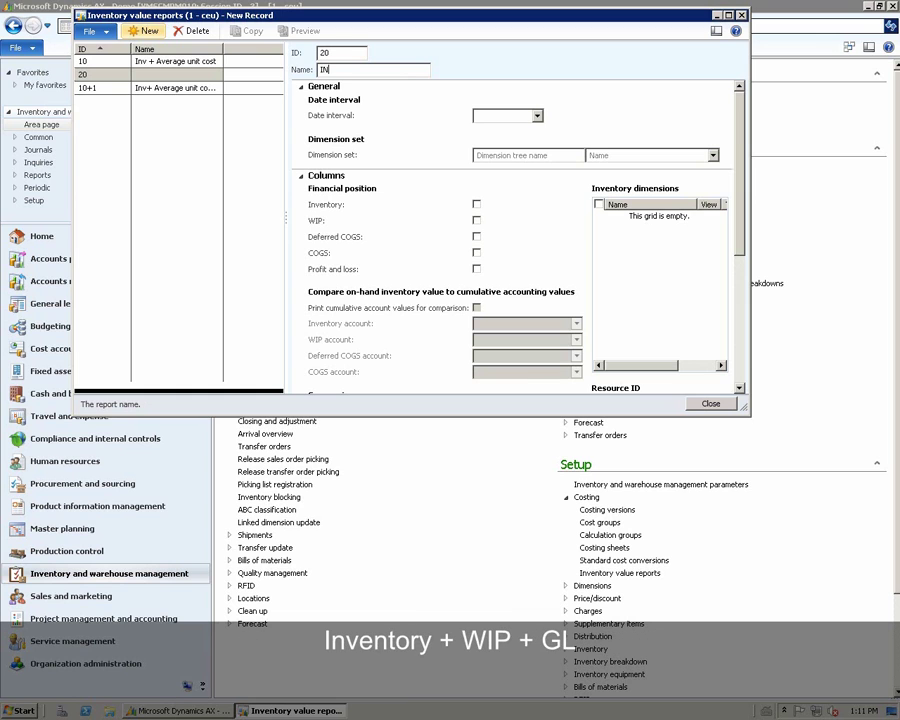
text(V+WIP+GL)
key(ctrl+s)
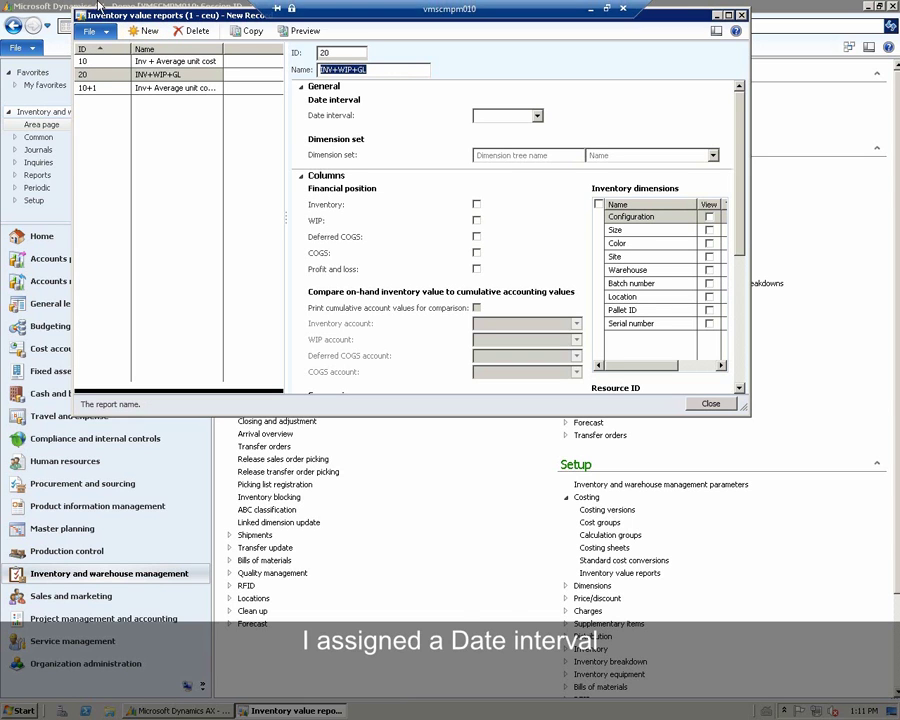
Step: Set report 20's date interval to CP and its dimension set to ACC (Ledger account)
click(536, 116)
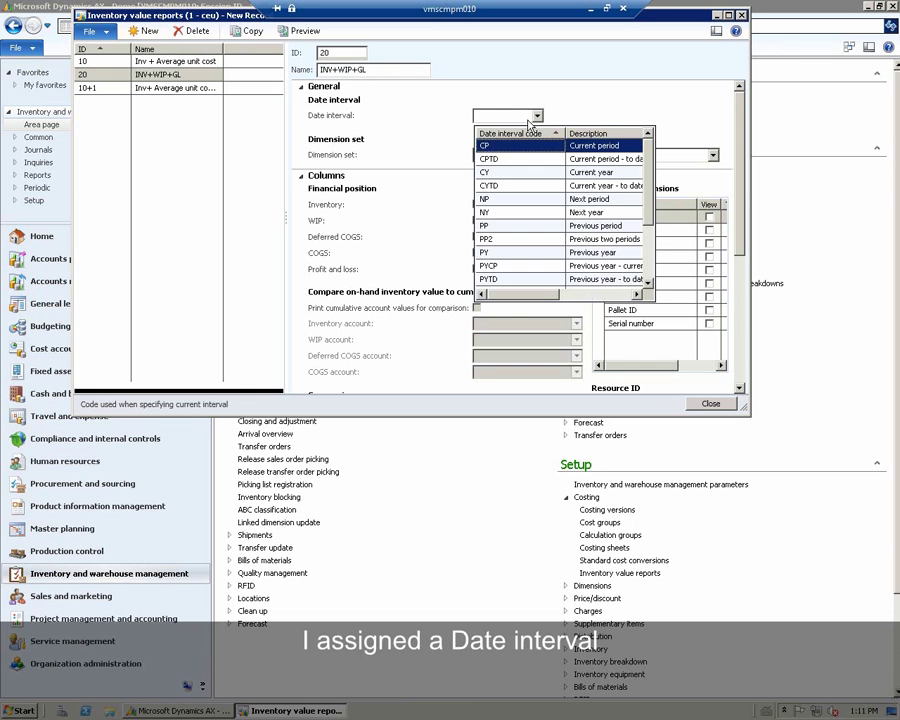
click(508, 146)
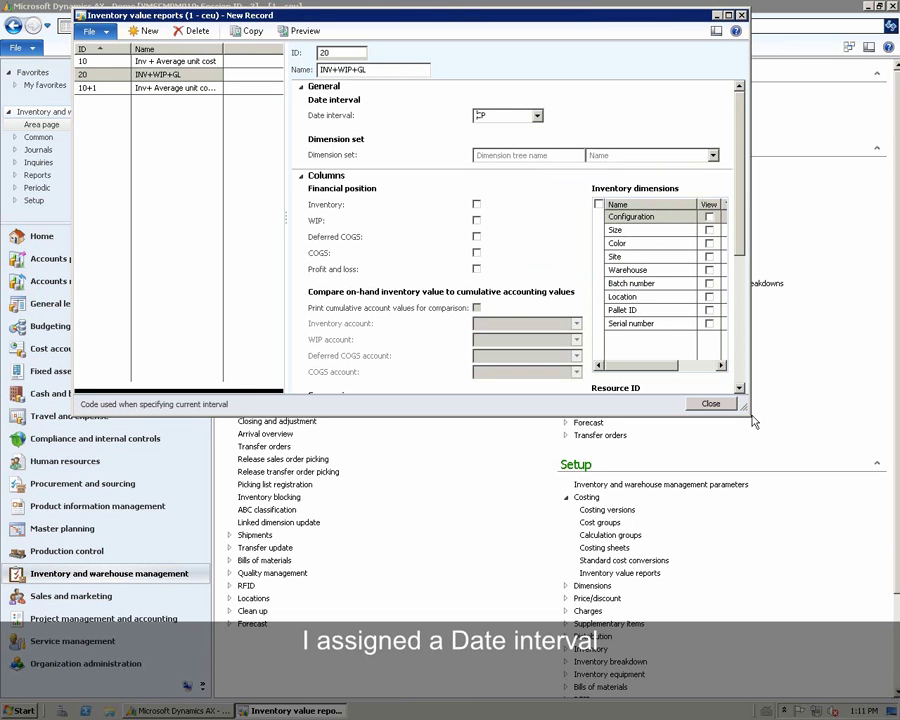
drag(754, 422, 836, 654)
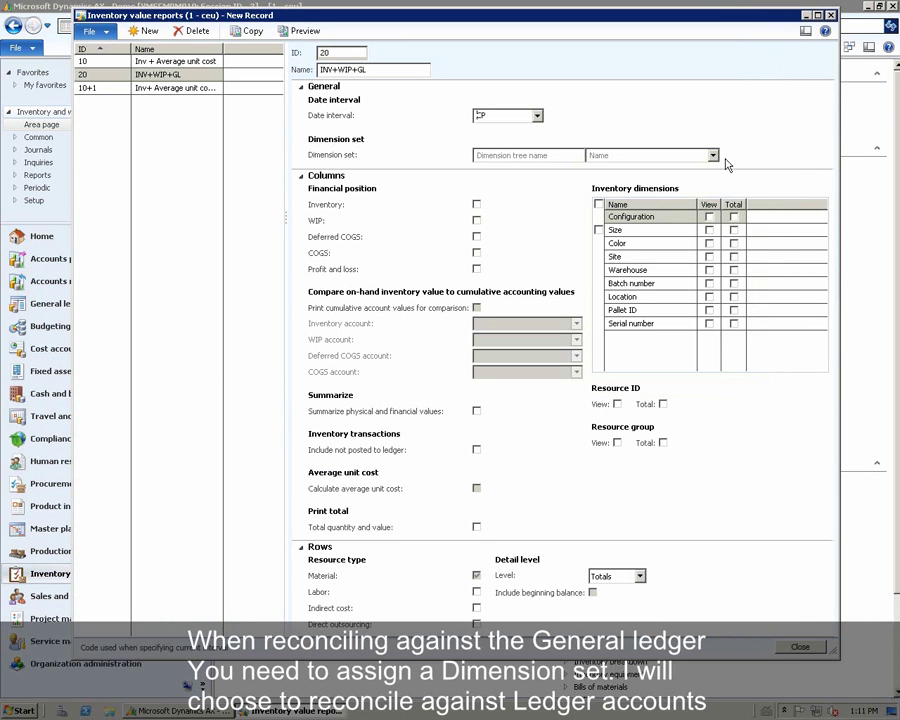
click(713, 155)
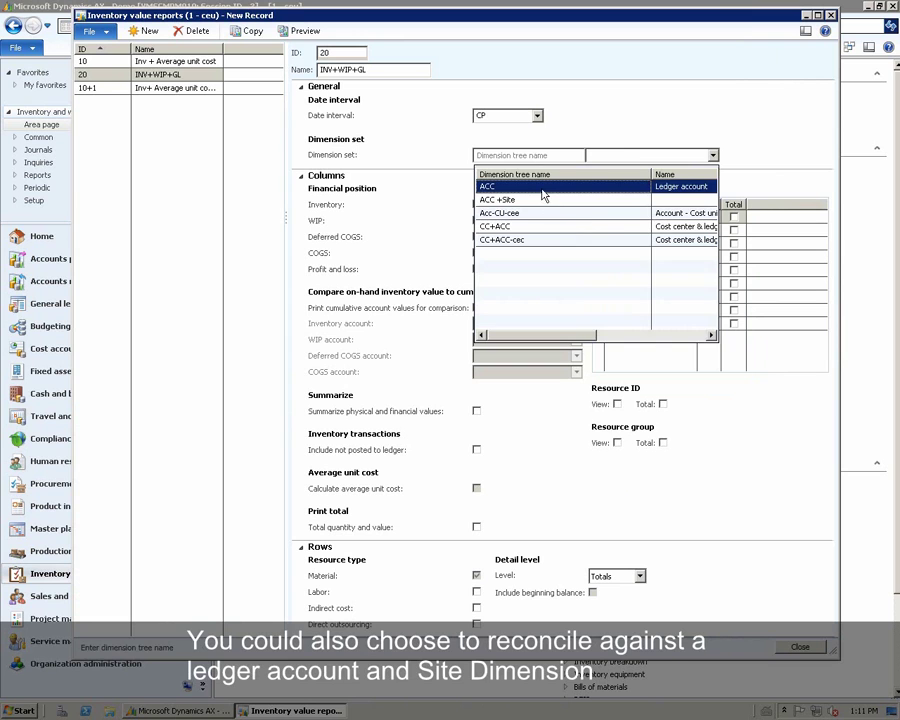
click(483, 189)
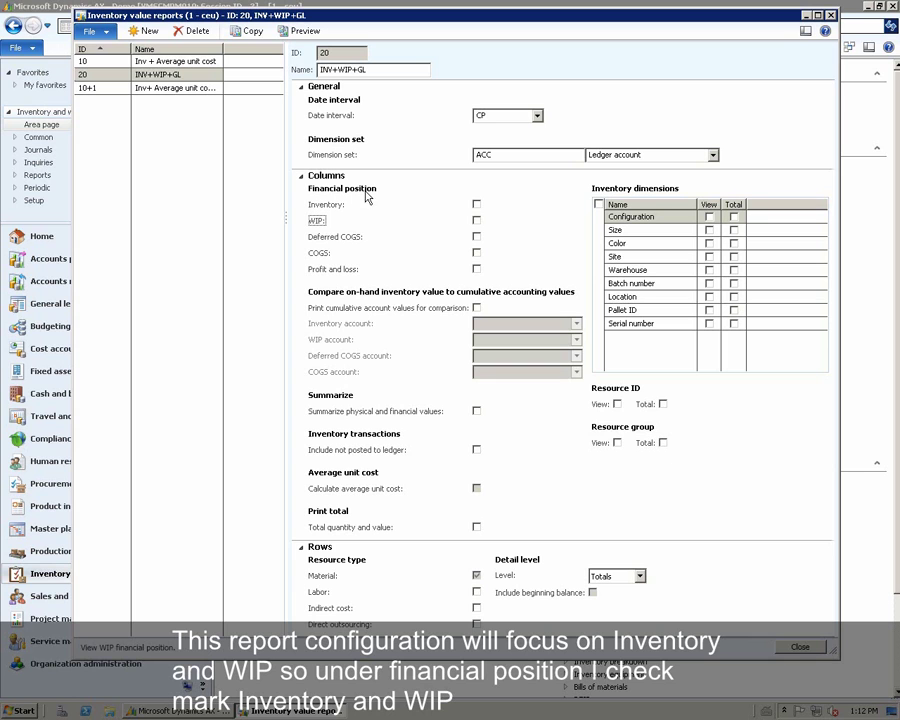
Step: Include the Inventory and WIP financial positions and turn on Print cumulative account values for comparison
click(476, 204)
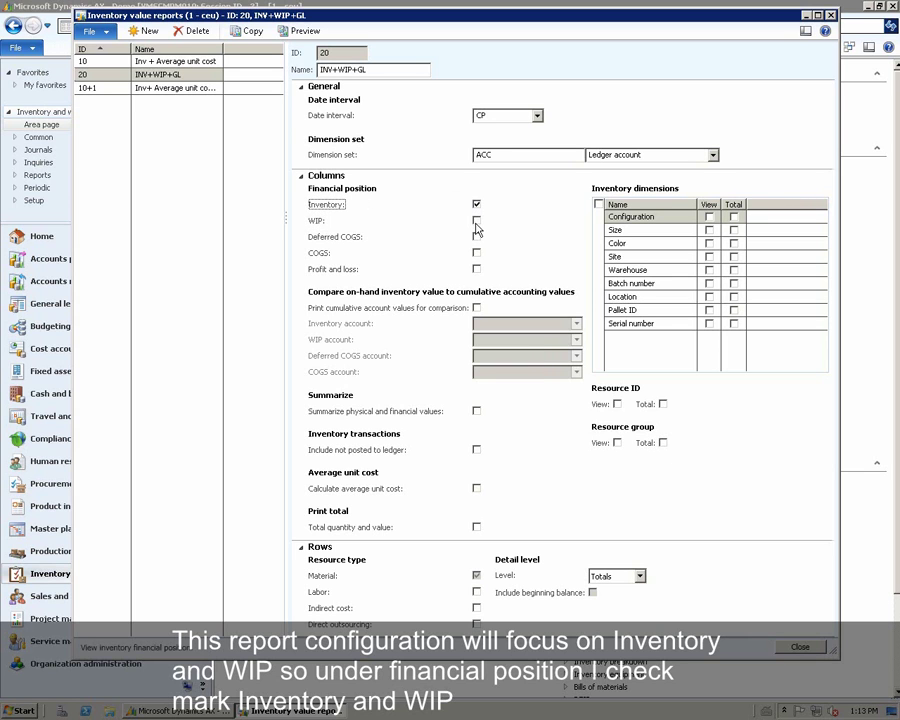
click(476, 221)
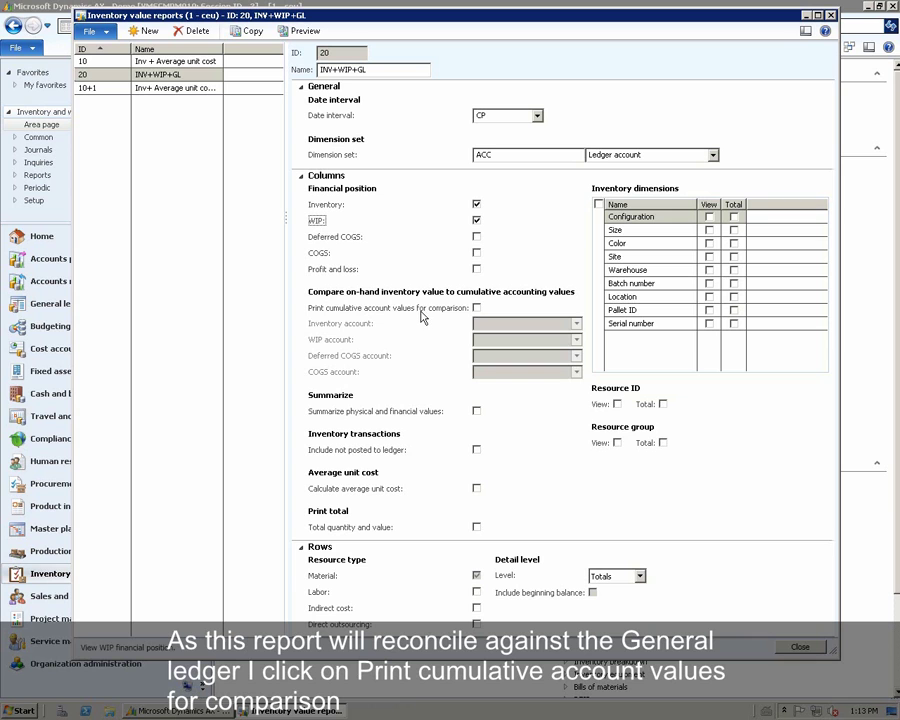
click(476, 308)
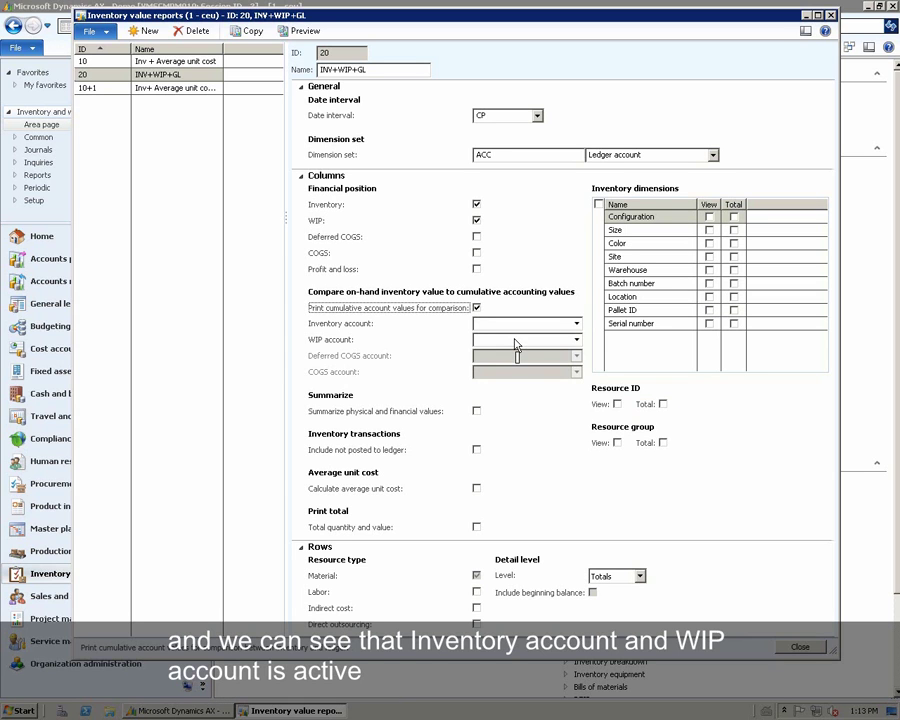
click(576, 324)
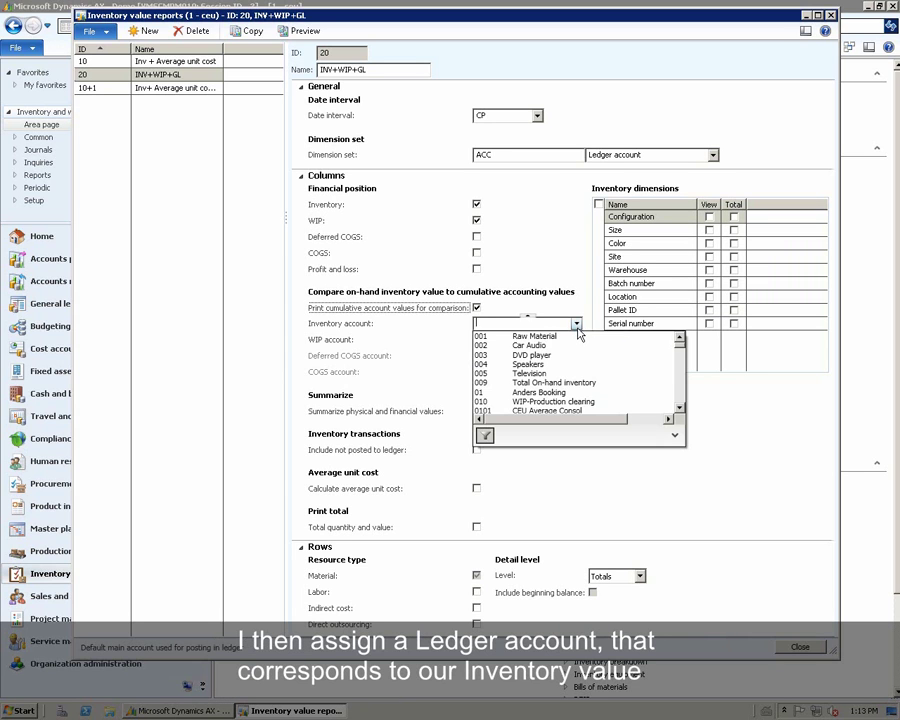
Step: Set inventory account 009 and WIP account 019, and turn on Summarize physical and financial values
click(617, 386)
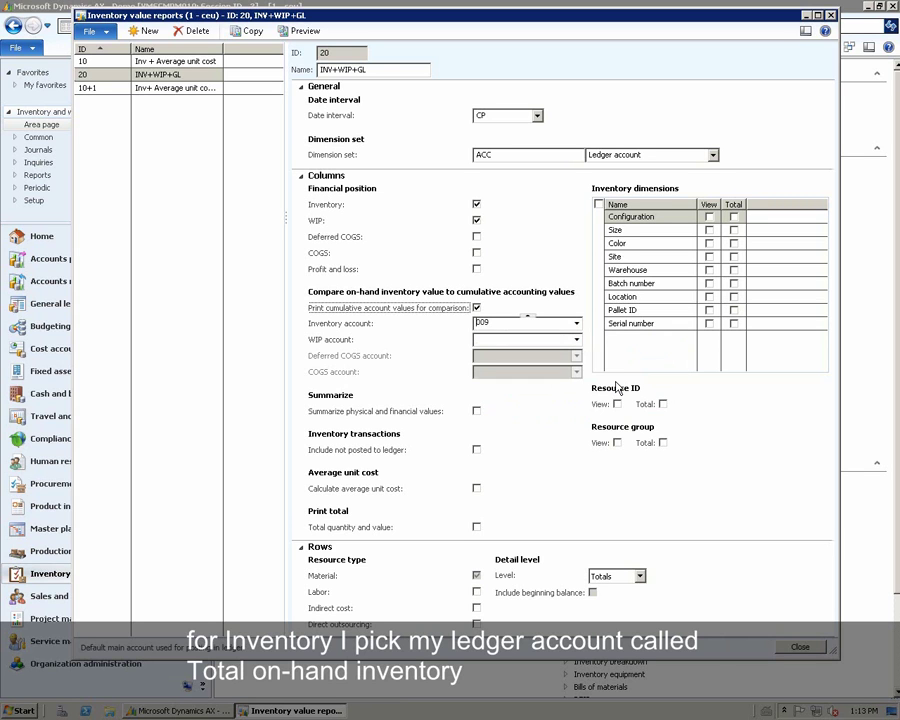
click(576, 340)
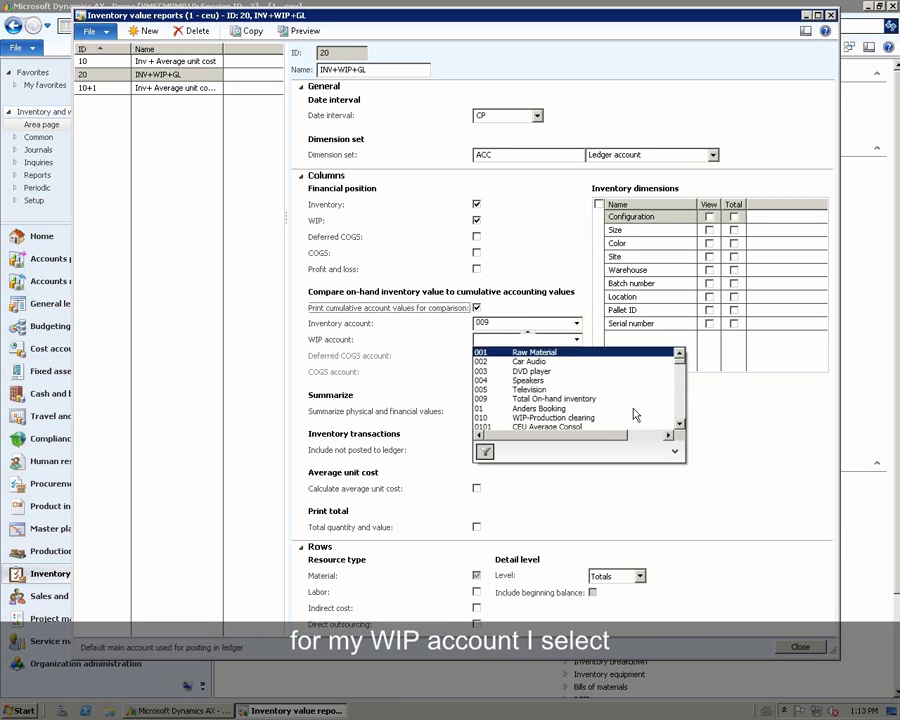
scroll(678, 425, down, 2)
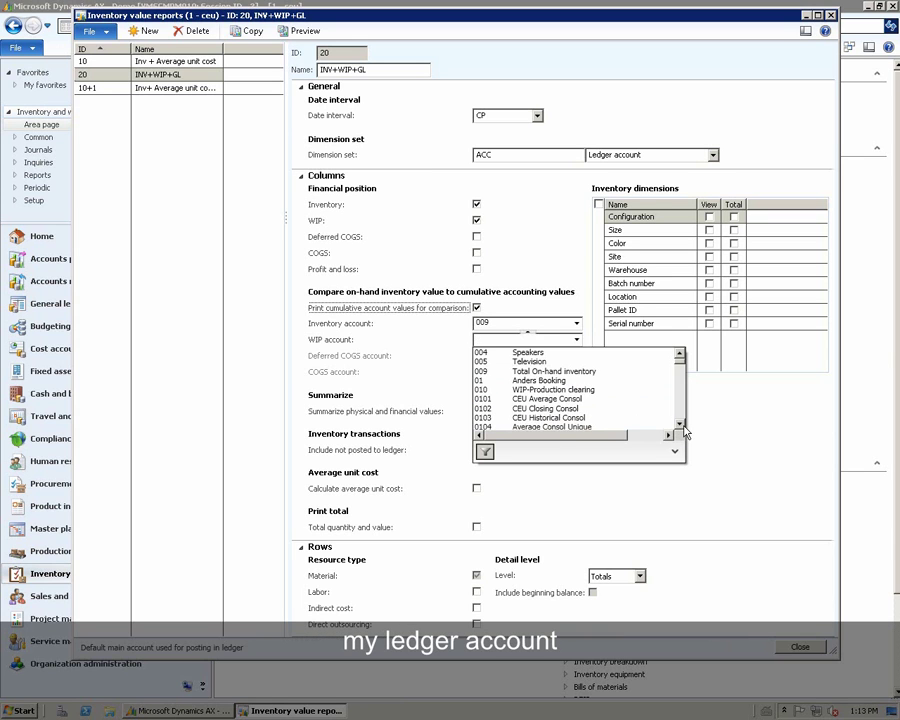
scroll(686, 429, down, 1)
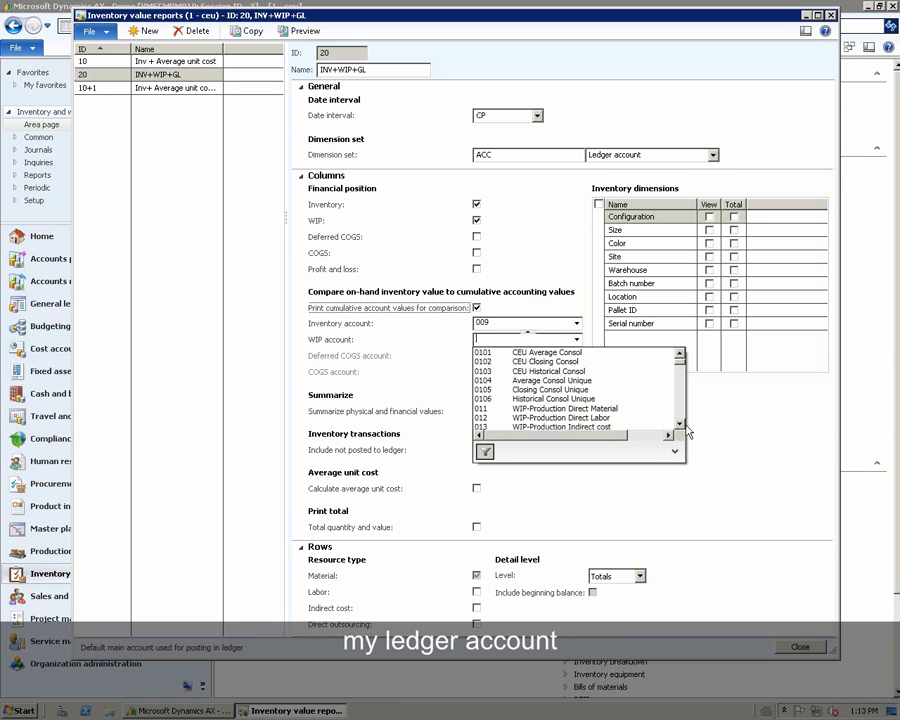
scroll(686, 429, down, 2)
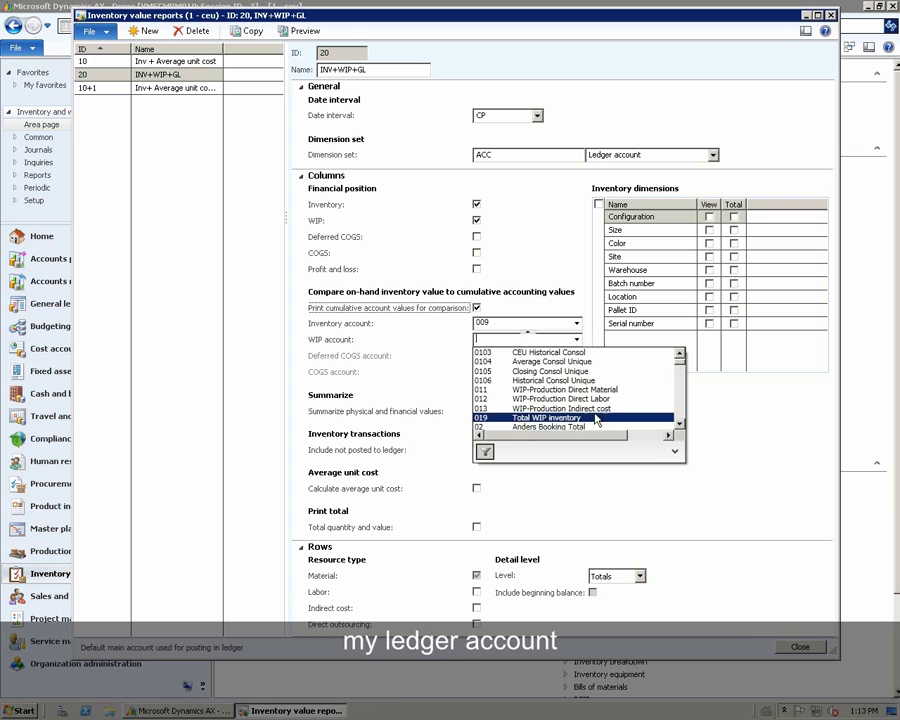
click(538, 422)
click(321, 408)
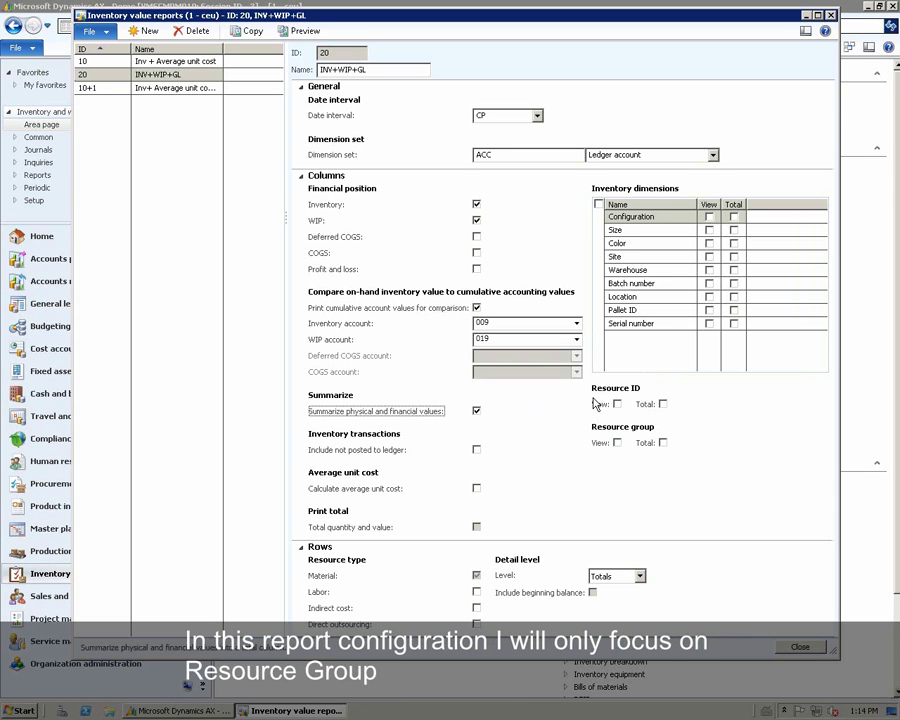
Step: Enable the Resource group view, add Labor, Indirect cost and Direct outsourcing rows, and close the setup
click(617, 443)
click(617, 443)
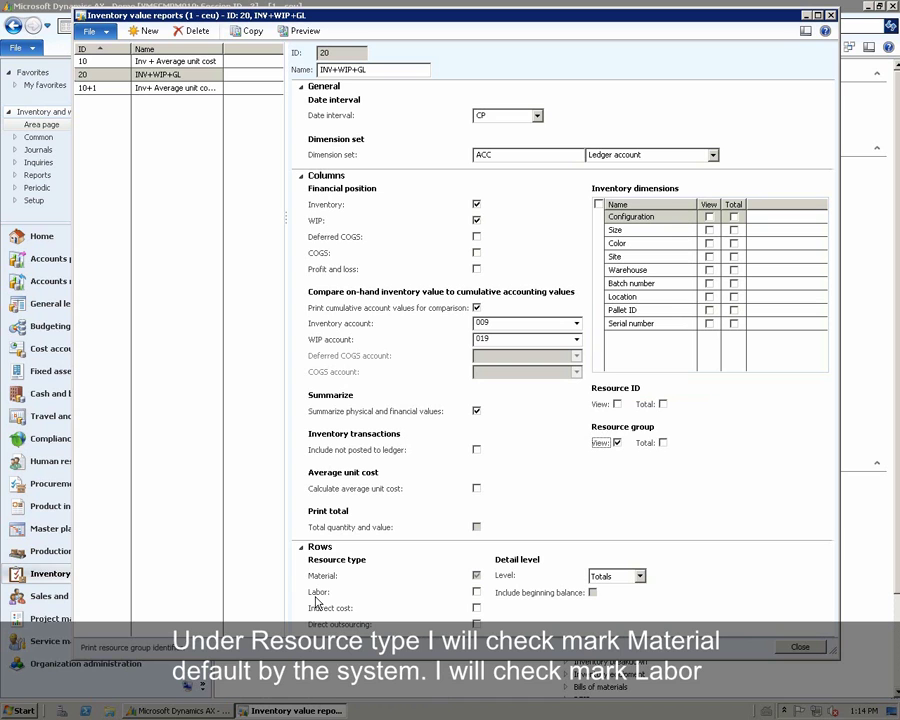
click(476, 592)
click(476, 607)
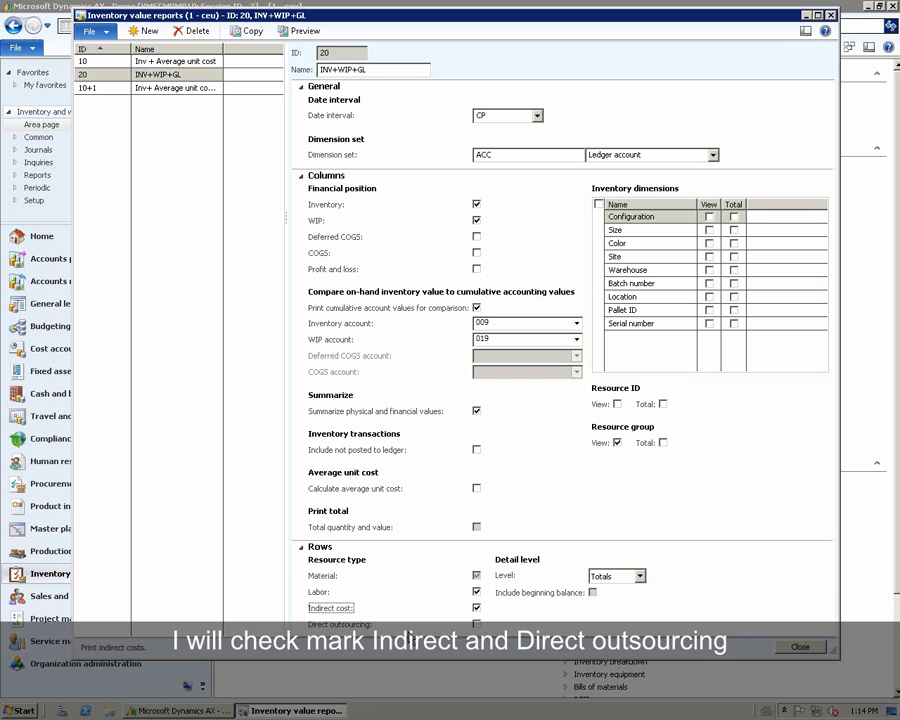
click(476, 624)
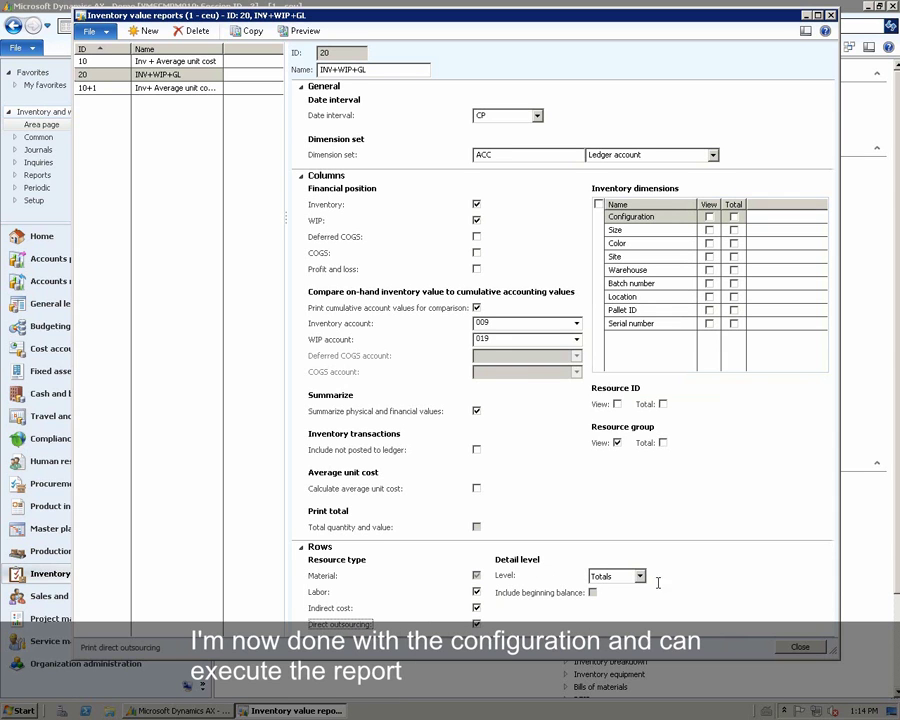
click(801, 648)
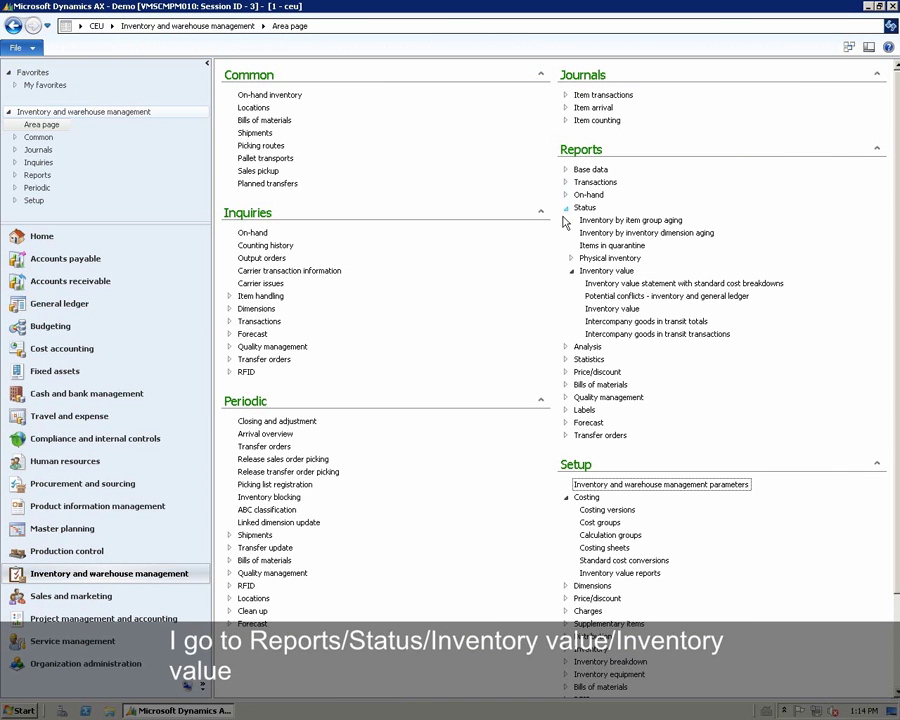
Step: Run the Inventory value report to screen with report ID 20 INV+WIP+GL
click(599, 309)
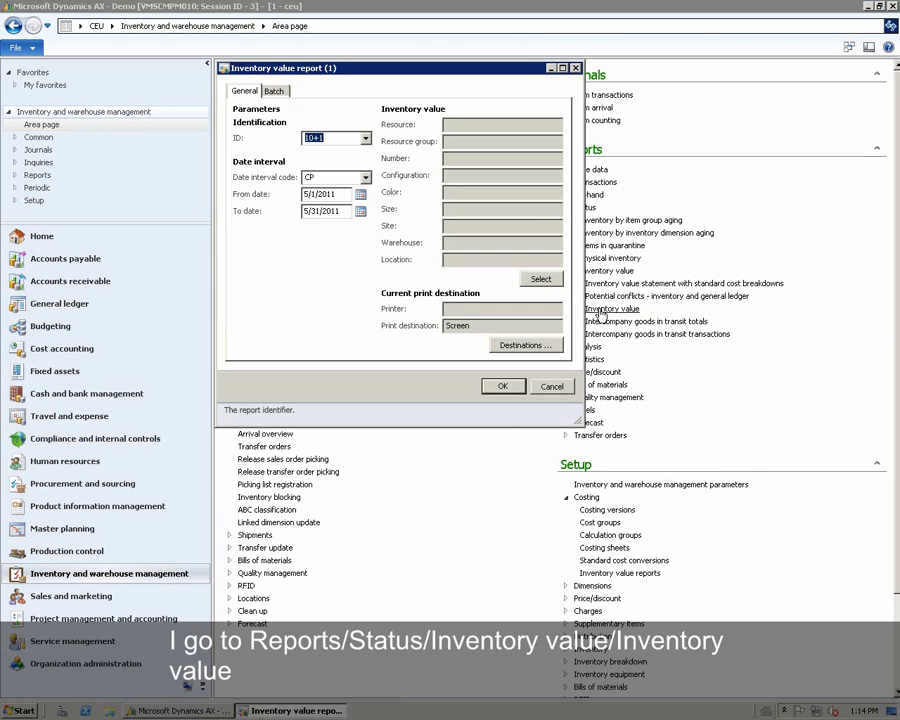
click(367, 141)
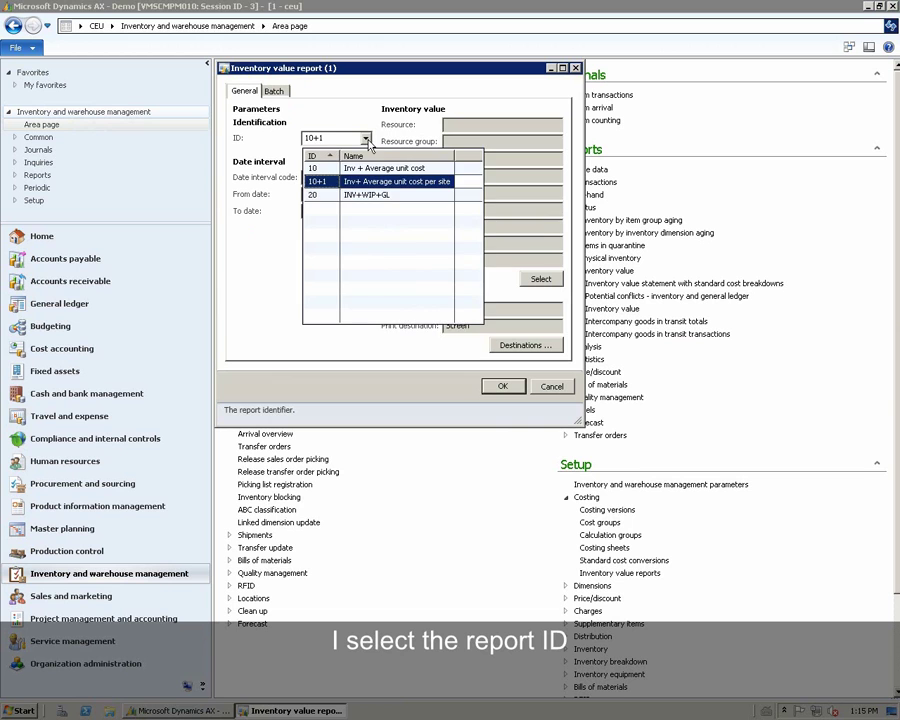
click(333, 193)
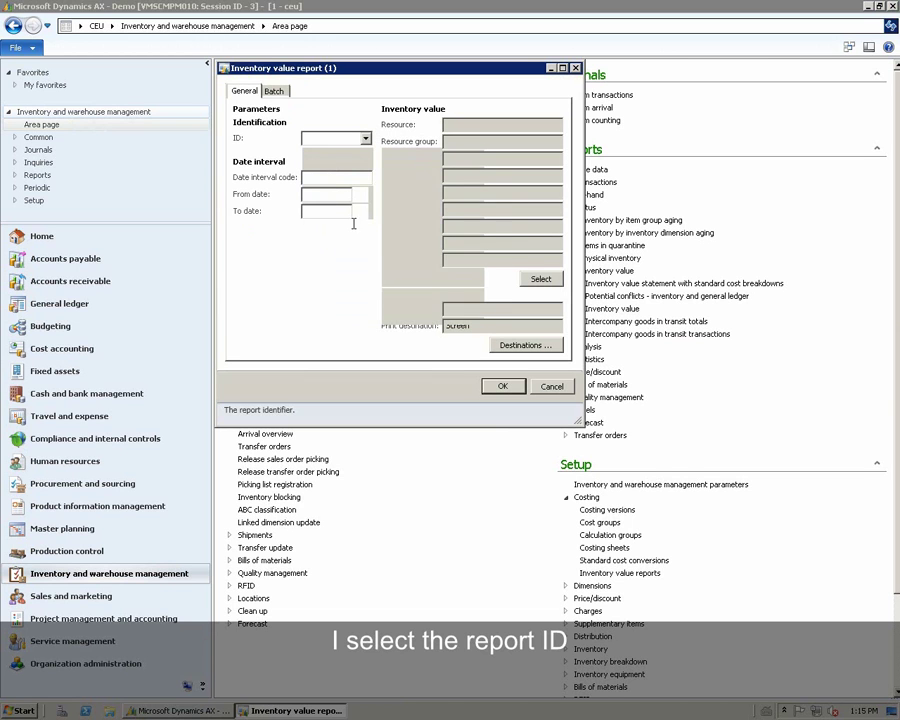
click(505, 388)
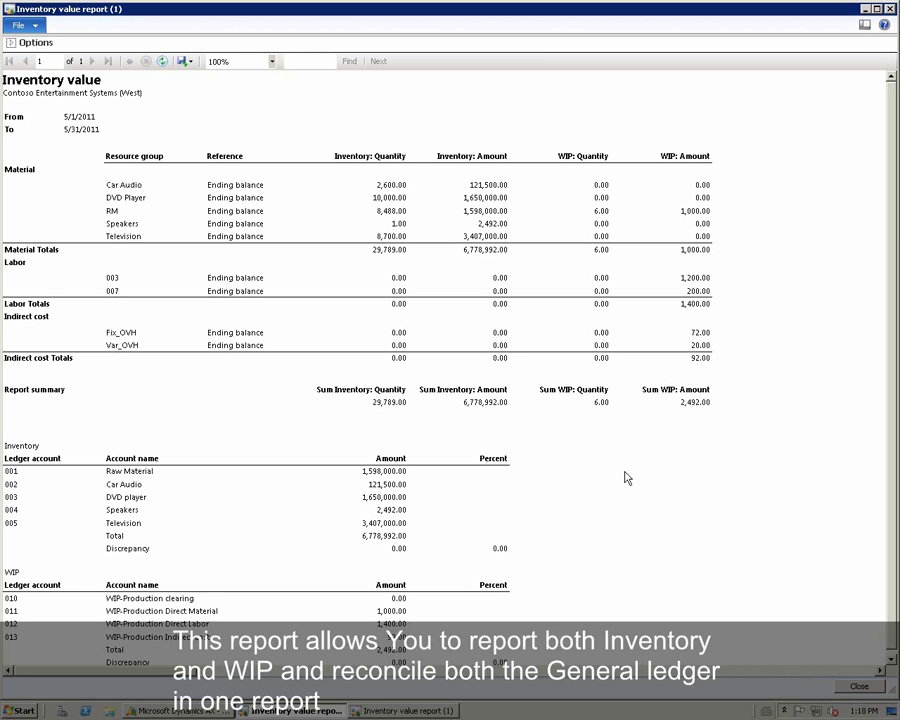
Step: Close the finished Inventory value report window
click(860, 688)
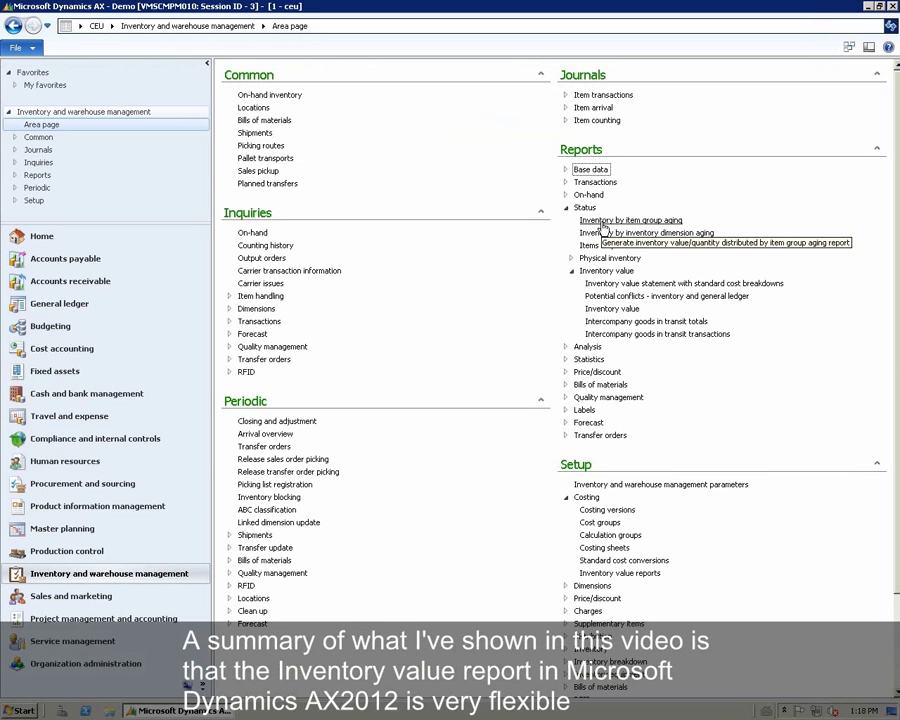